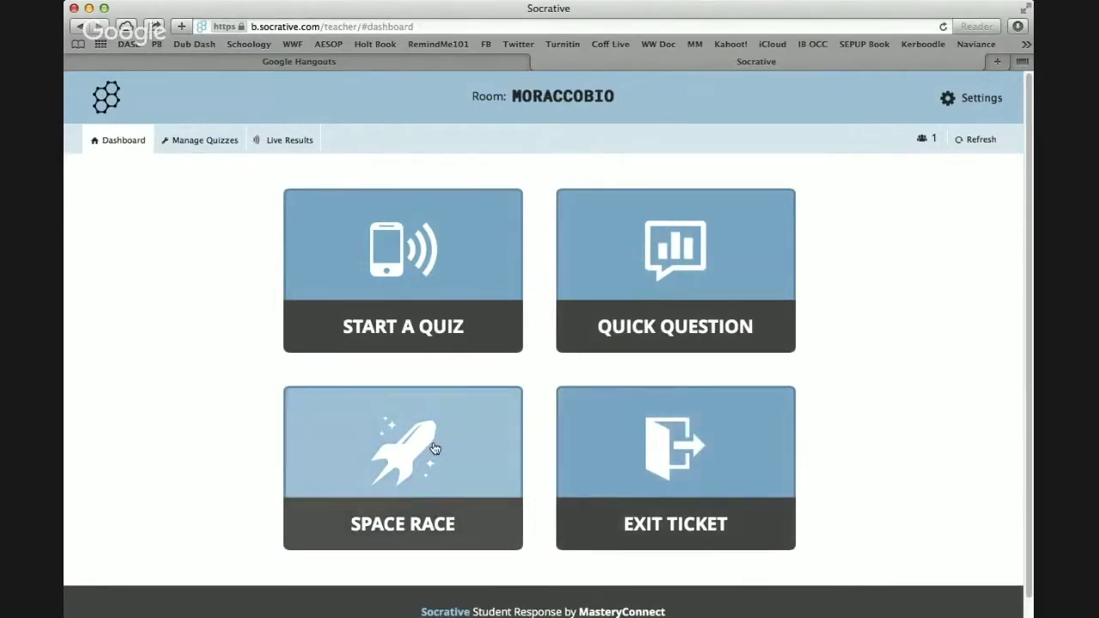
# Set up a Space Race with the DNA Gel Electrophoresis quiz, auto-assigned teams and the Unicorn icon.
pyautogui.click(435, 448)
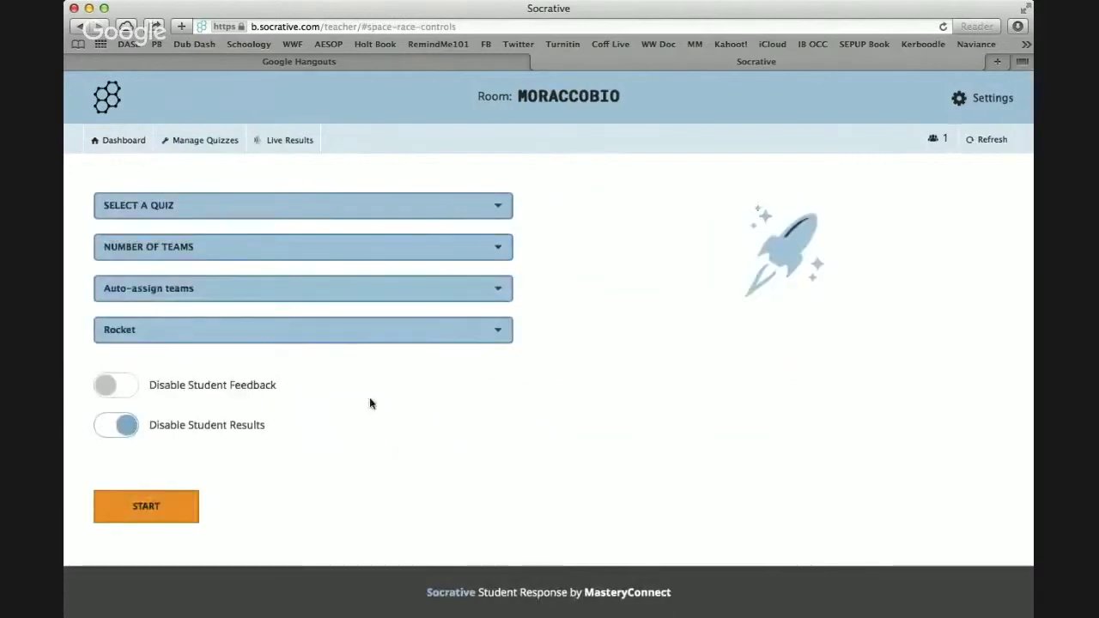
pyautogui.click(322, 206)
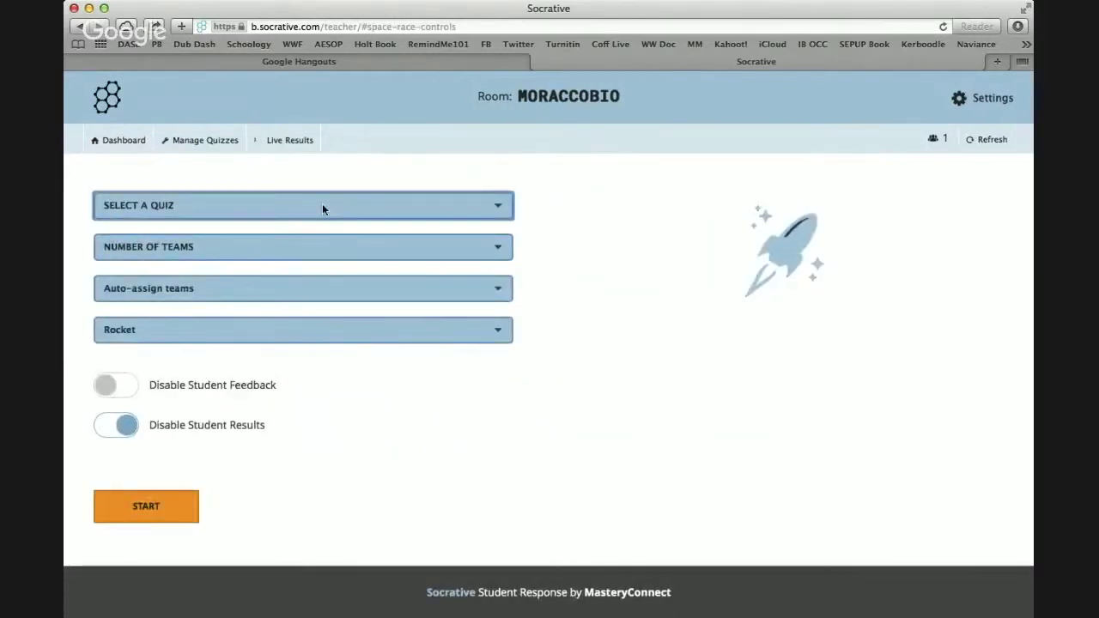
pyautogui.click(299, 254)
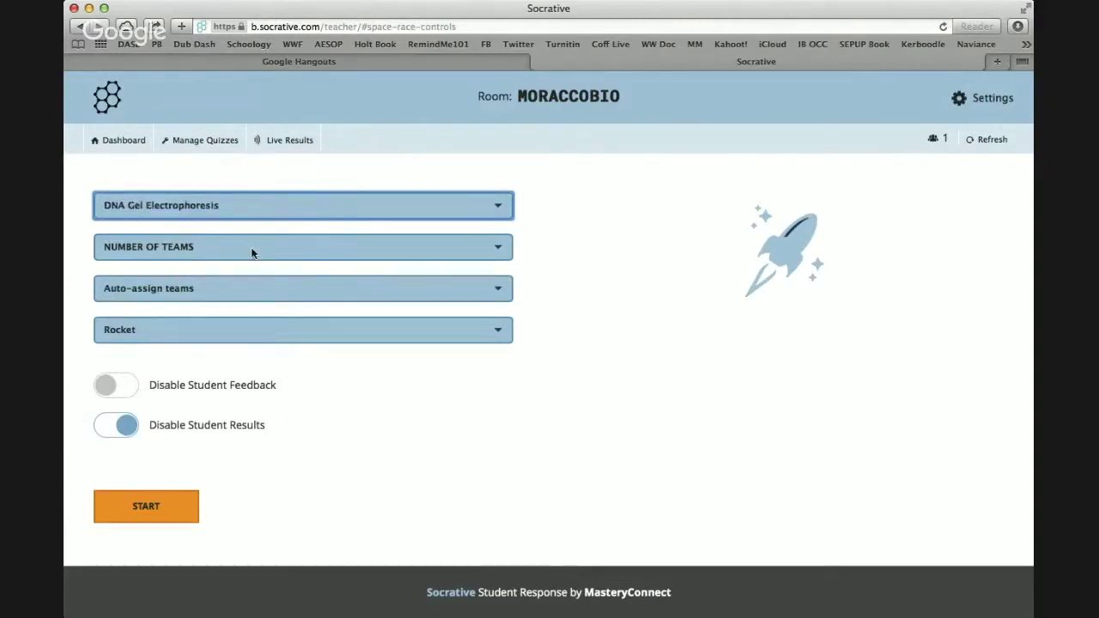
pyautogui.click(252, 248)
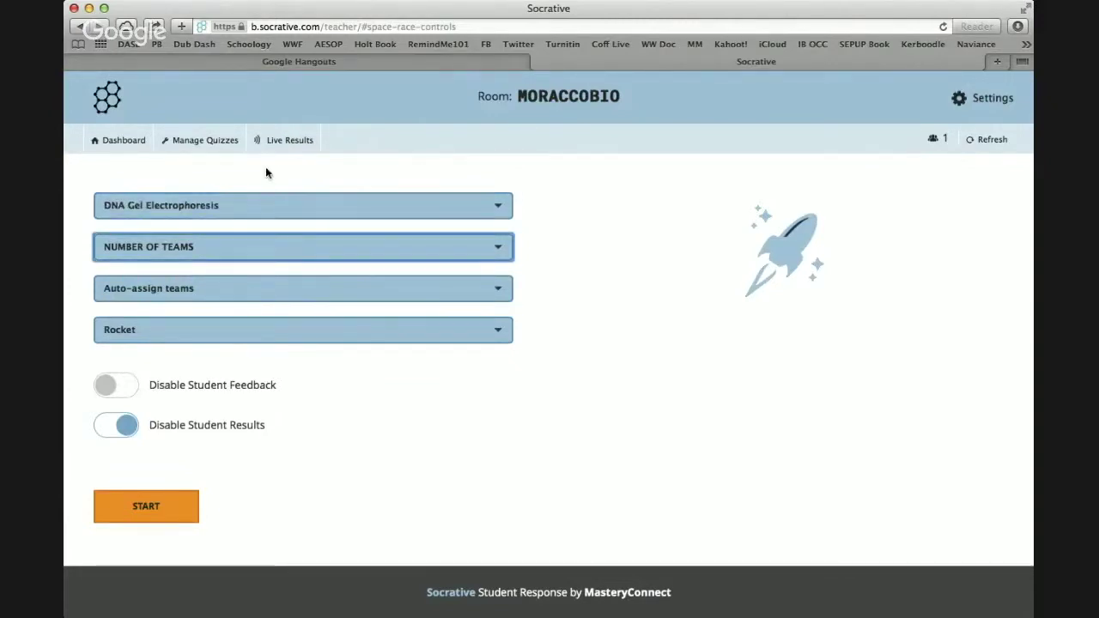
pyautogui.click(258, 299)
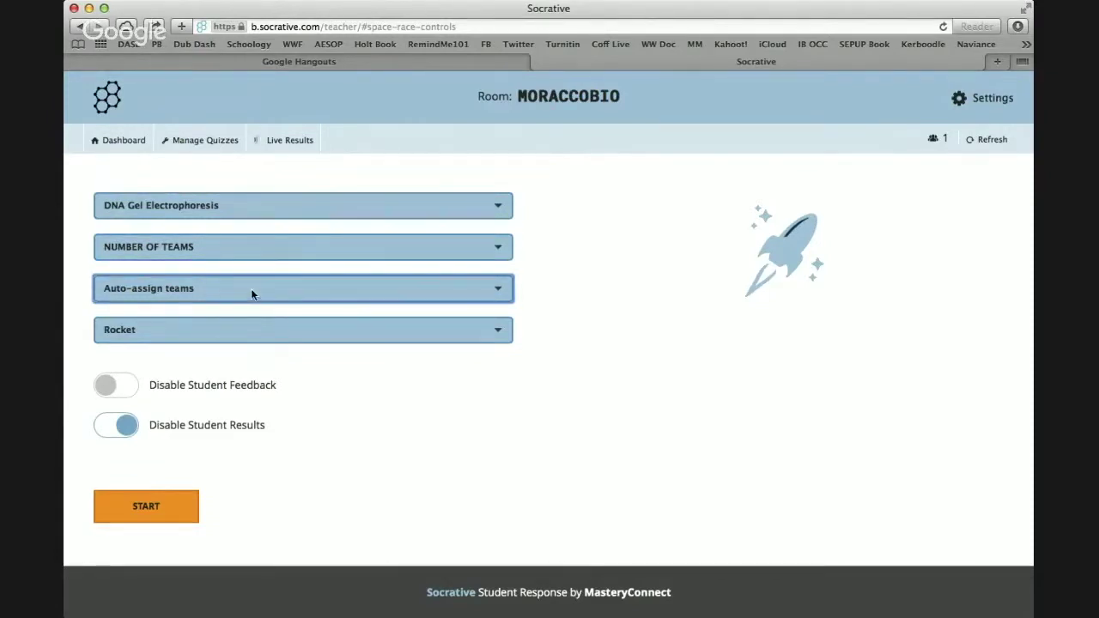
pyautogui.click(475, 329)
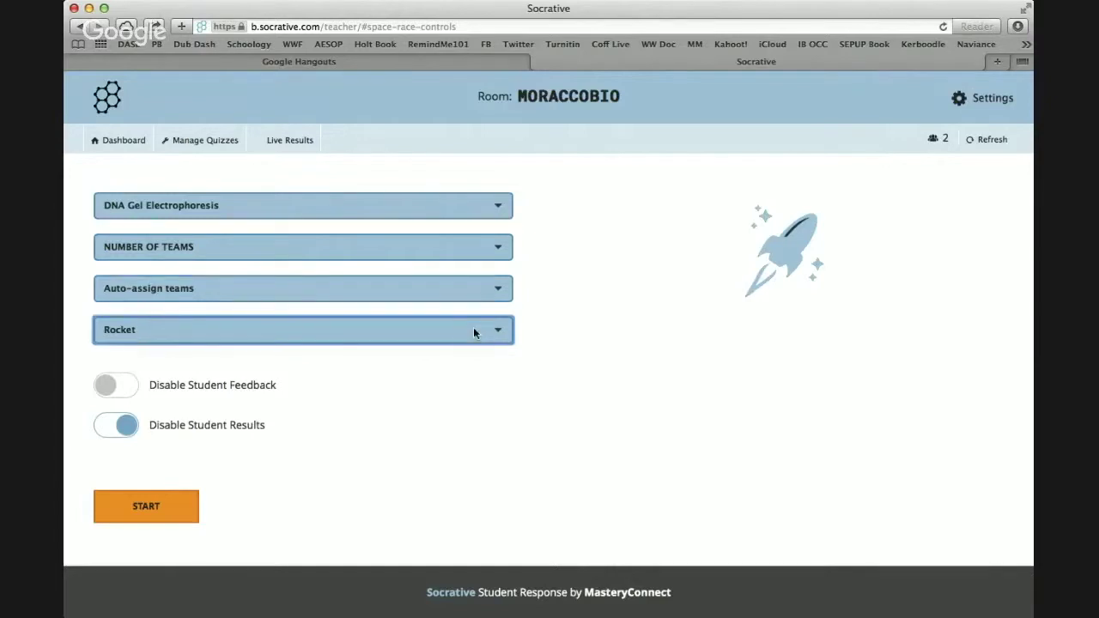
pyautogui.press('Down')
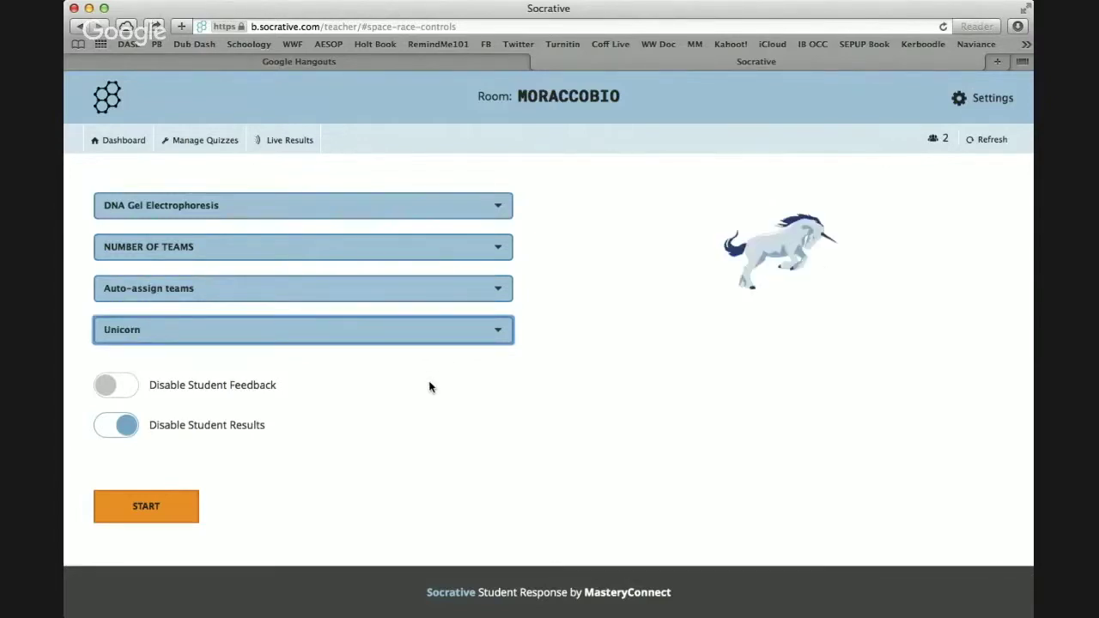
# Set the number of teams to 2 and start the Space Race.
pyautogui.click(136, 518)
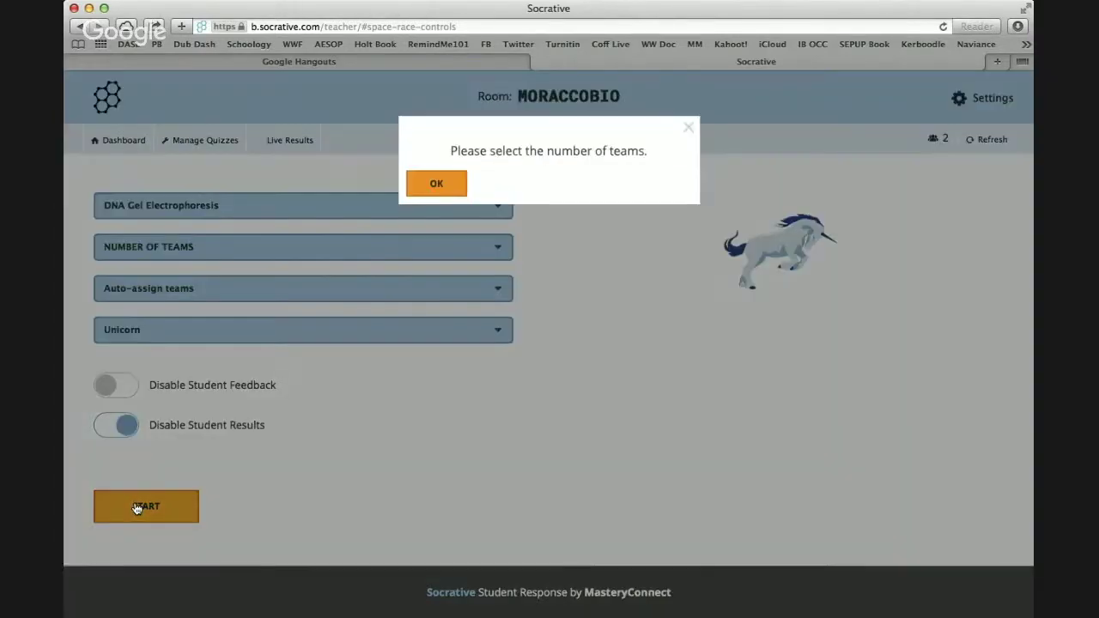
pyautogui.click(419, 199)
pyautogui.click(366, 246)
pyautogui.press('Down')
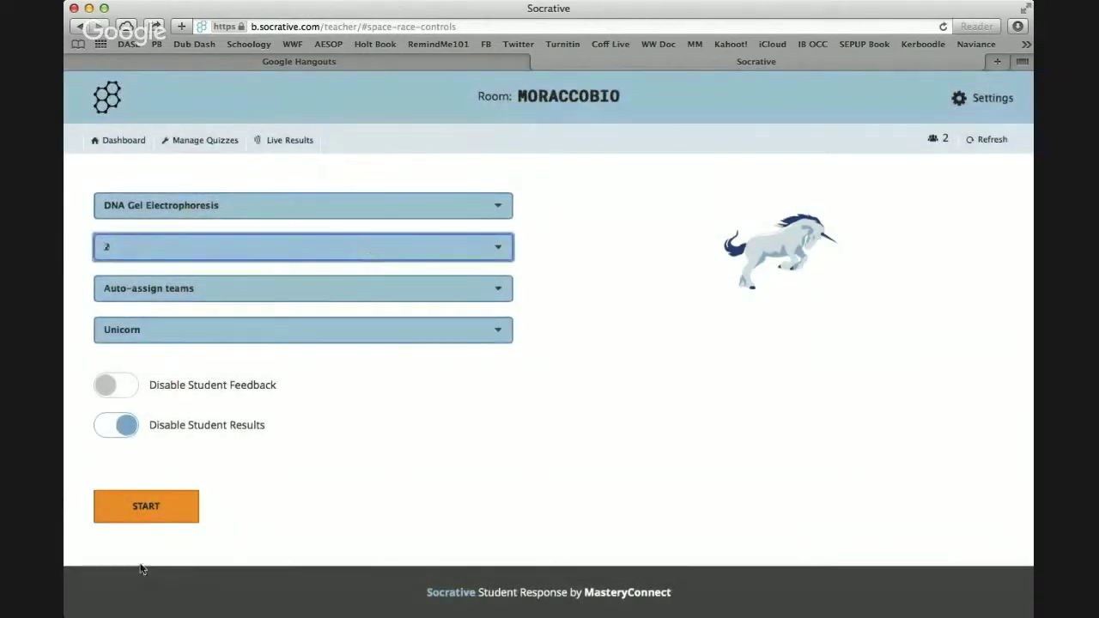
pyautogui.click(153, 524)
pyautogui.click(439, 210)
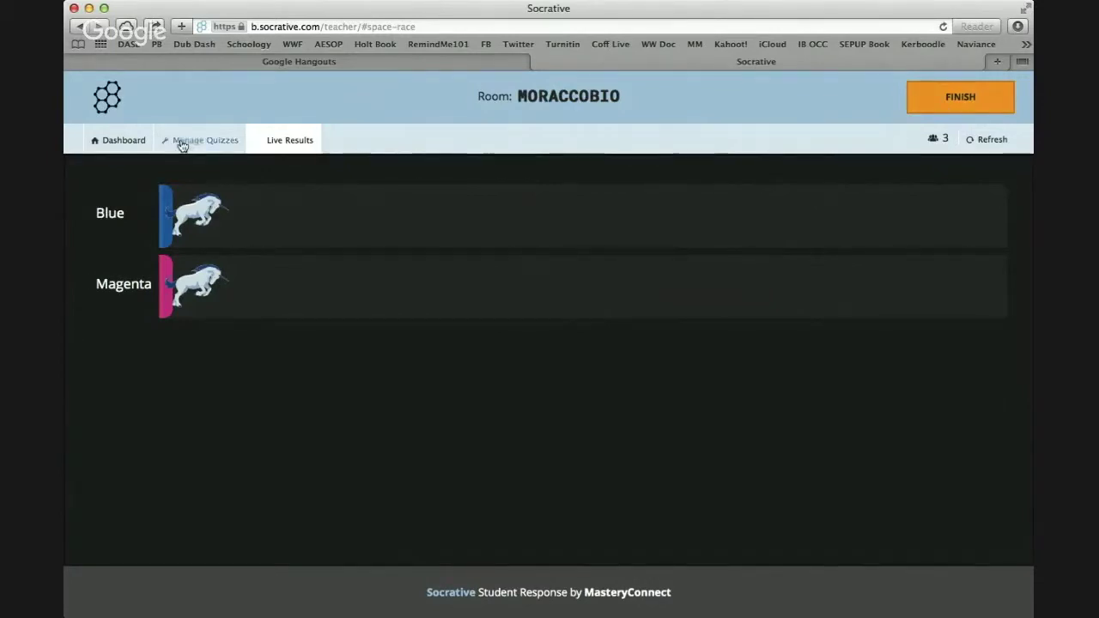
# End the running Space Race from its live results and return to the dashboard.
pyautogui.click(120, 141)
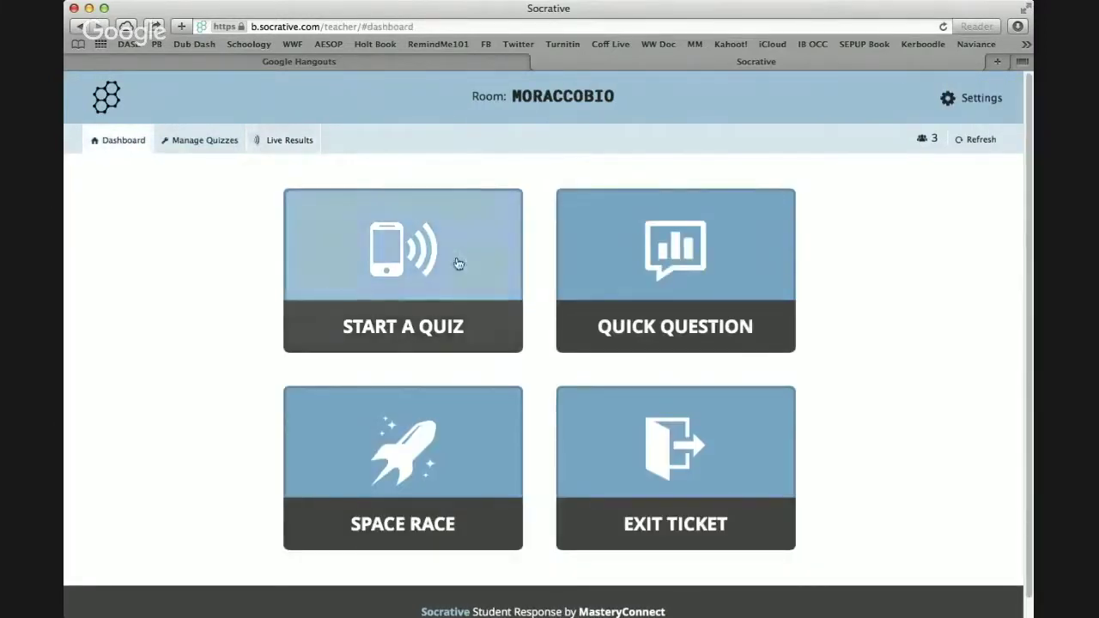
pyautogui.click(380, 258)
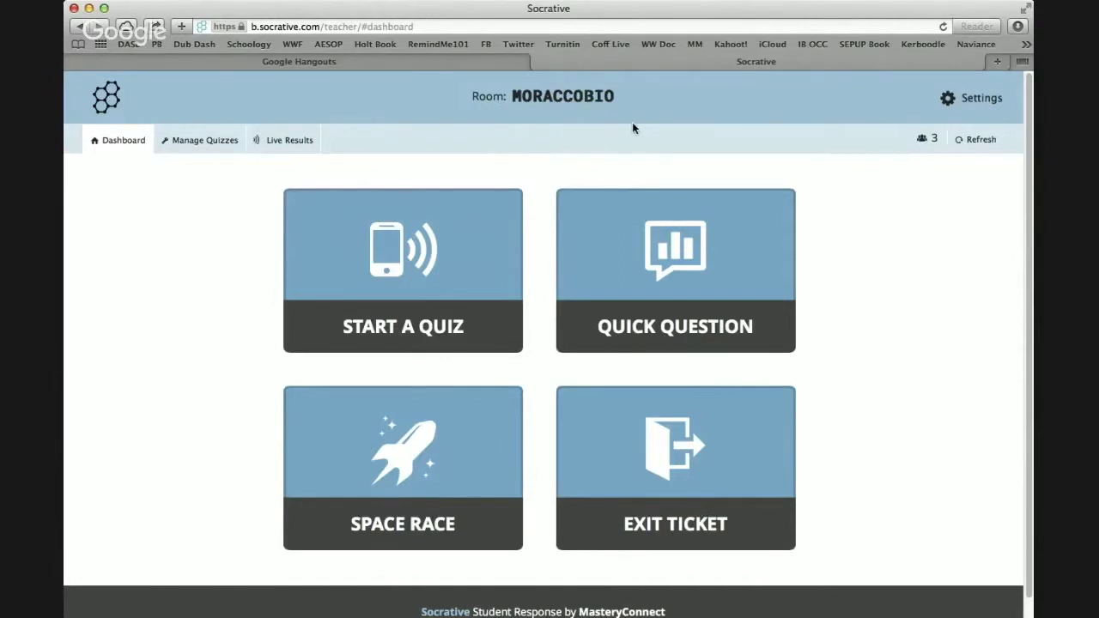
pyautogui.click(285, 143)
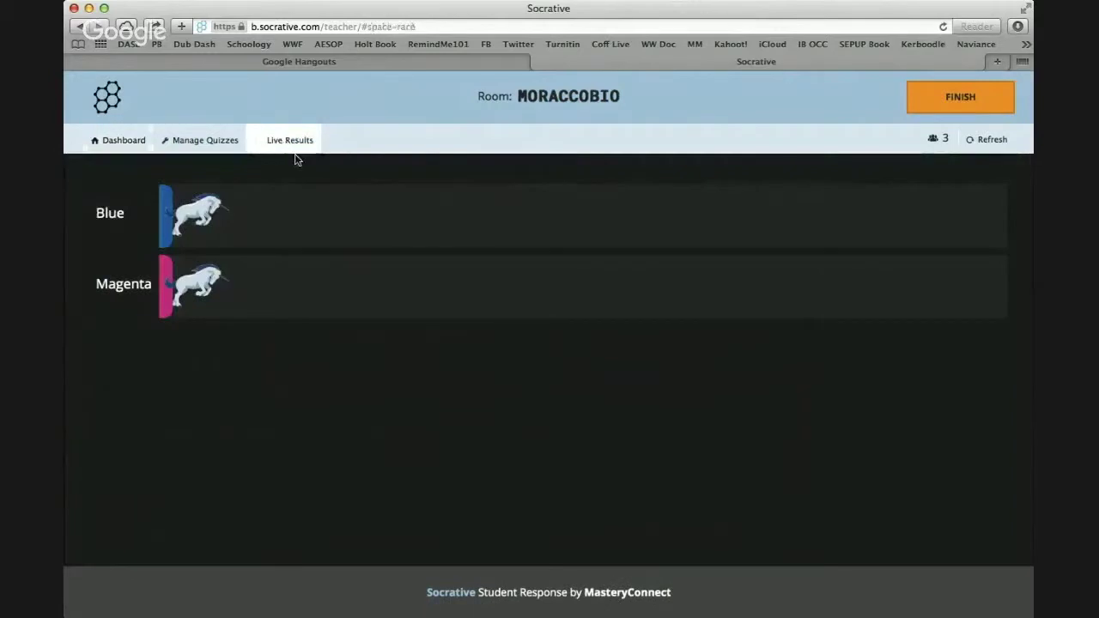
pyautogui.click(937, 98)
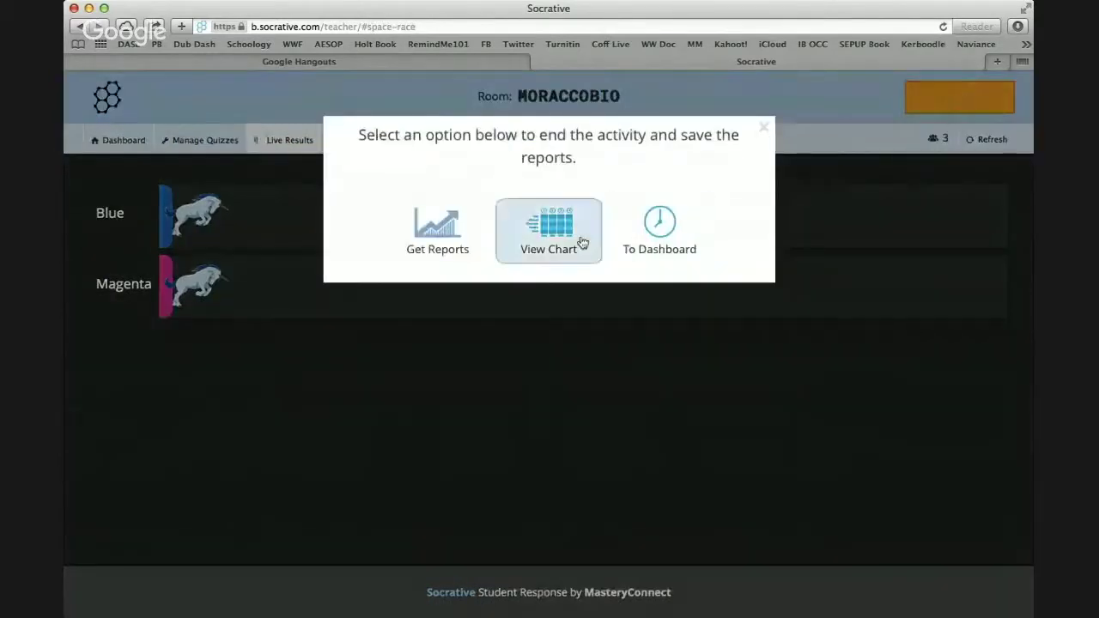
pyautogui.click(643, 232)
# Start the CRO Teacher Feature quiz as Student Paced – Immediate Feedback and show Score instead of Progress in its live results.
pyautogui.click(386, 283)
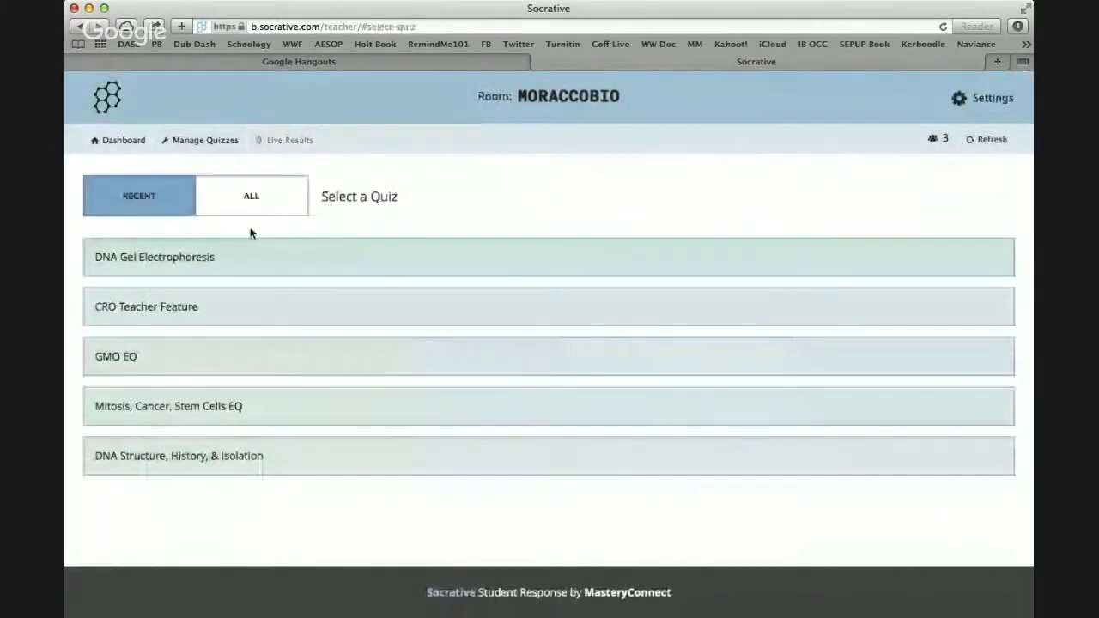
pyautogui.click(159, 306)
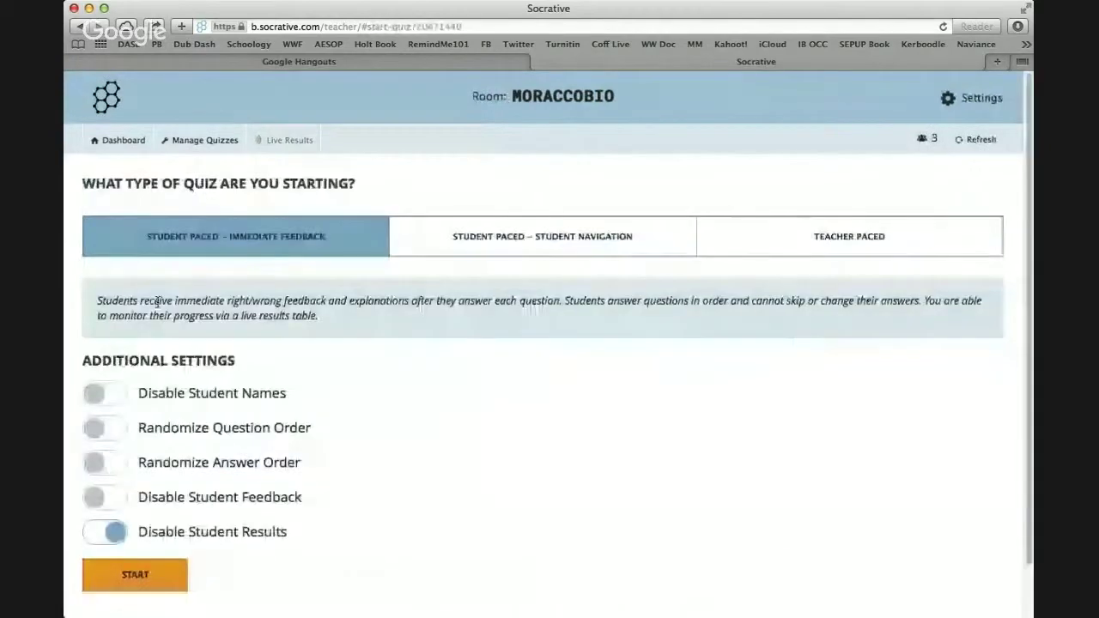
pyautogui.click(131, 577)
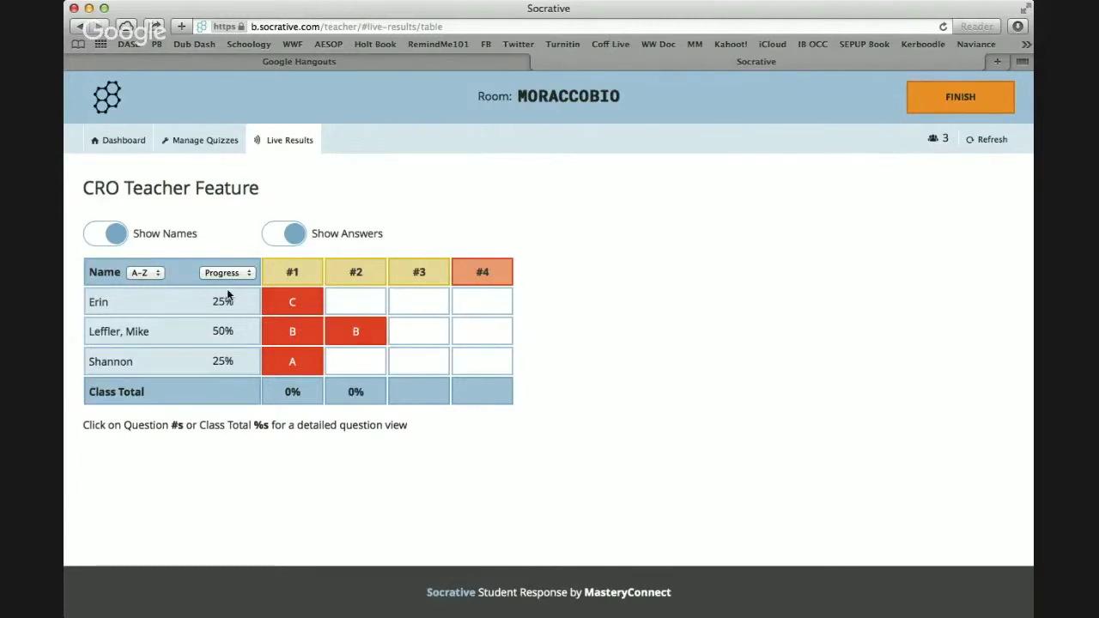
pyautogui.click(226, 273)
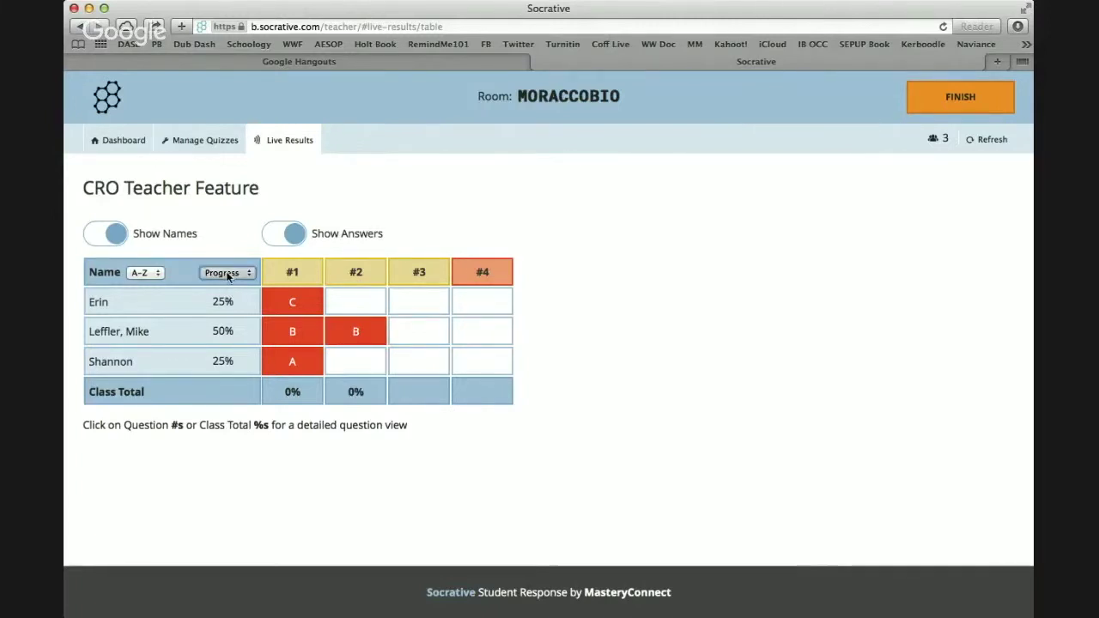
pyautogui.click(226, 266)
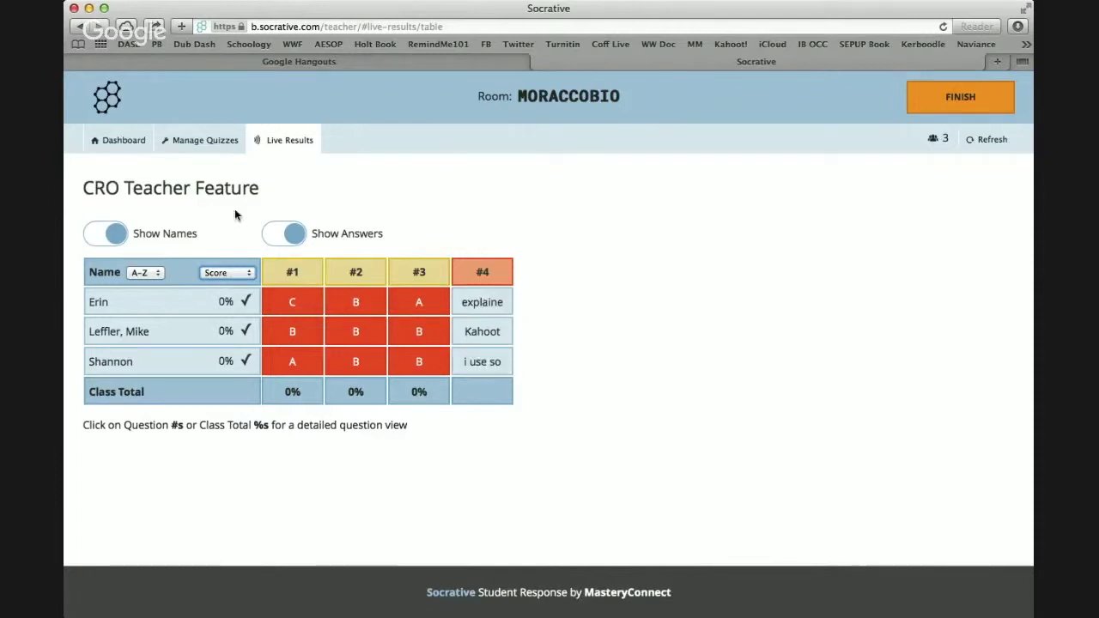
# Open the saved CRO Teacher Feature quiz for editing and make question #1 editable.
pyautogui.click(194, 141)
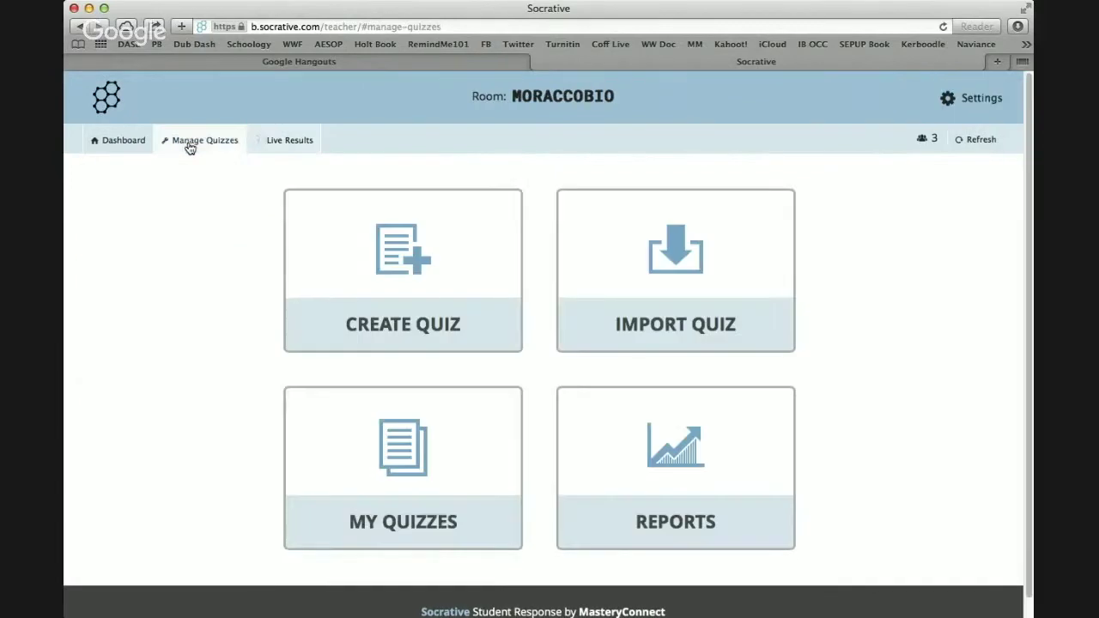
pyautogui.click(316, 451)
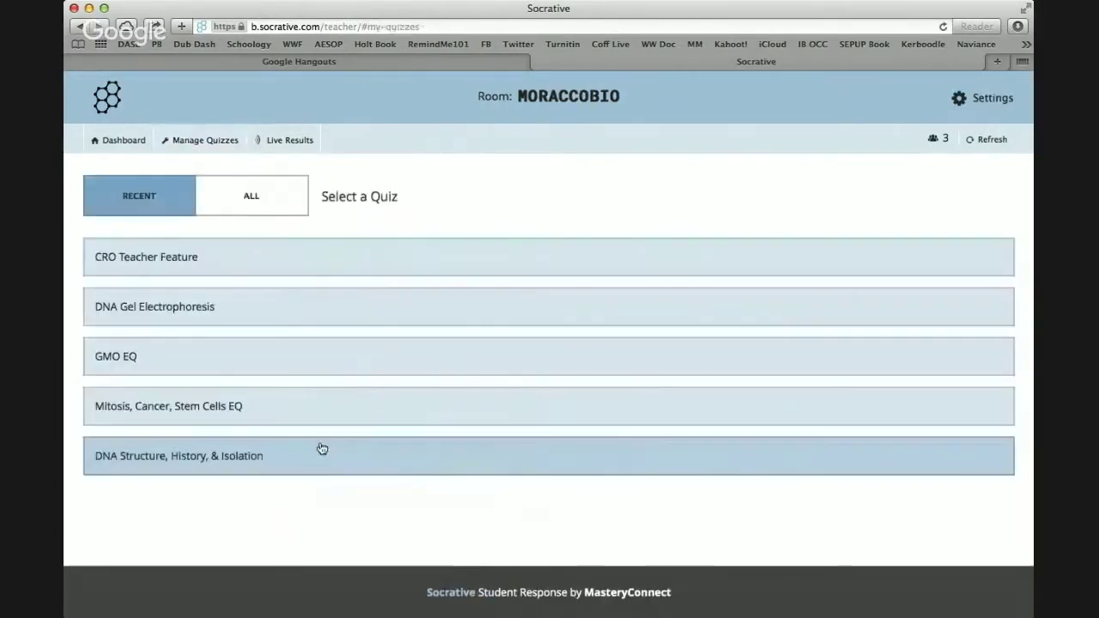
pyautogui.click(197, 261)
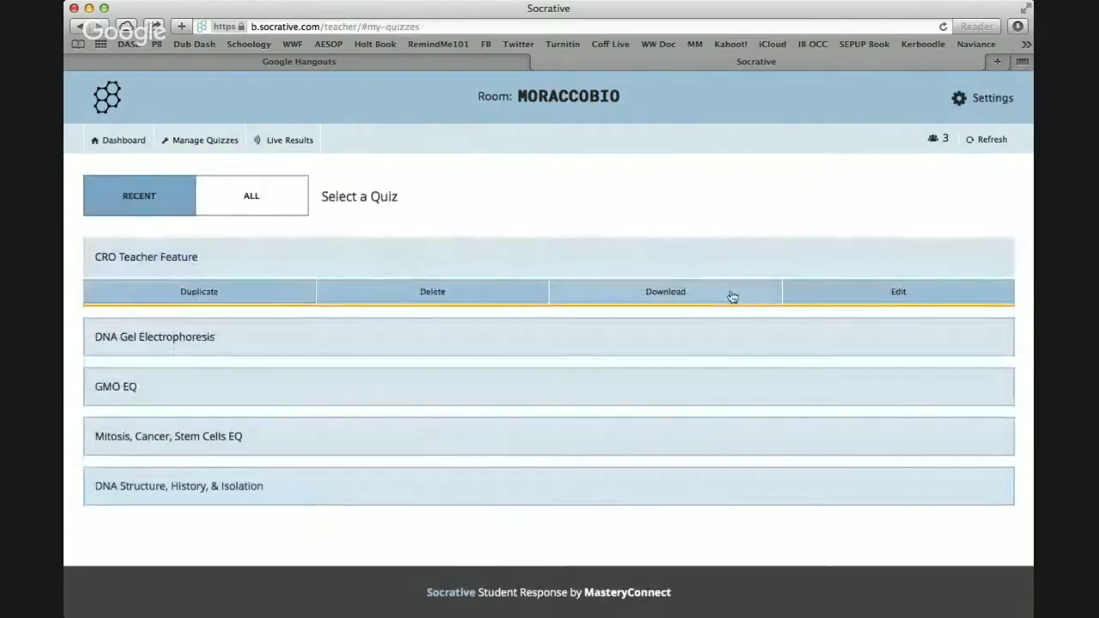
pyautogui.click(859, 292)
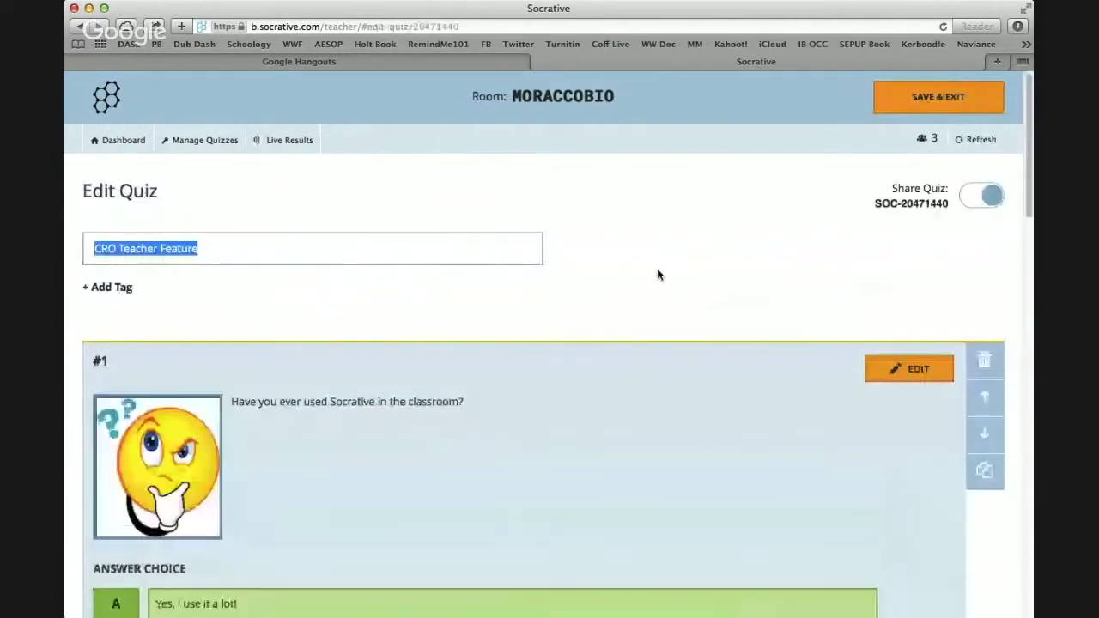
pyautogui.scroll(-5, 697, 328)
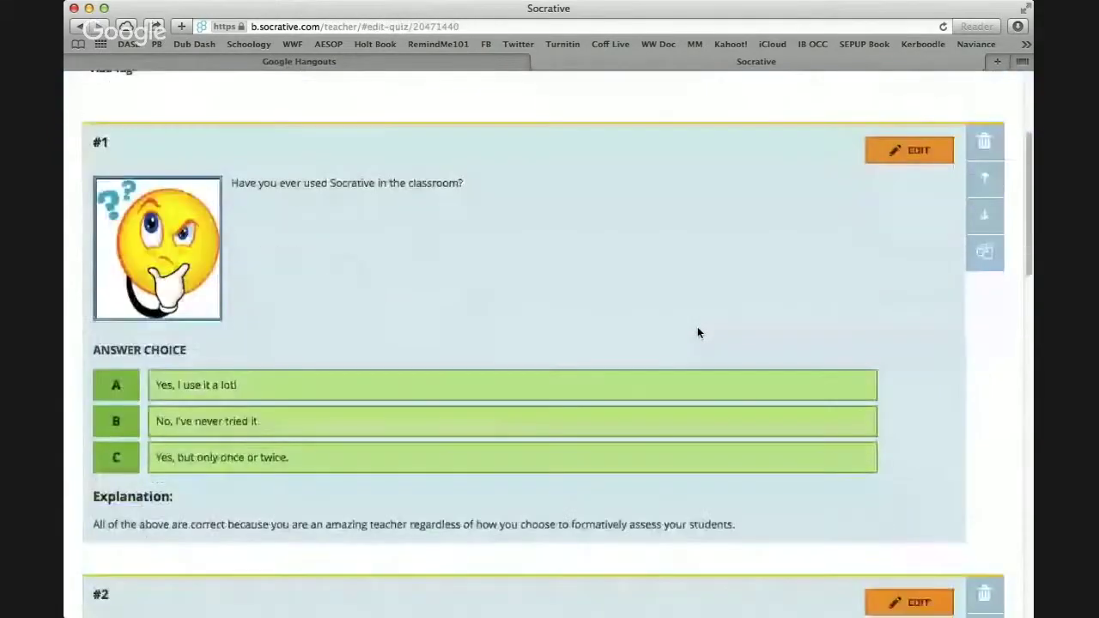
pyautogui.scroll(-1, 697, 333)
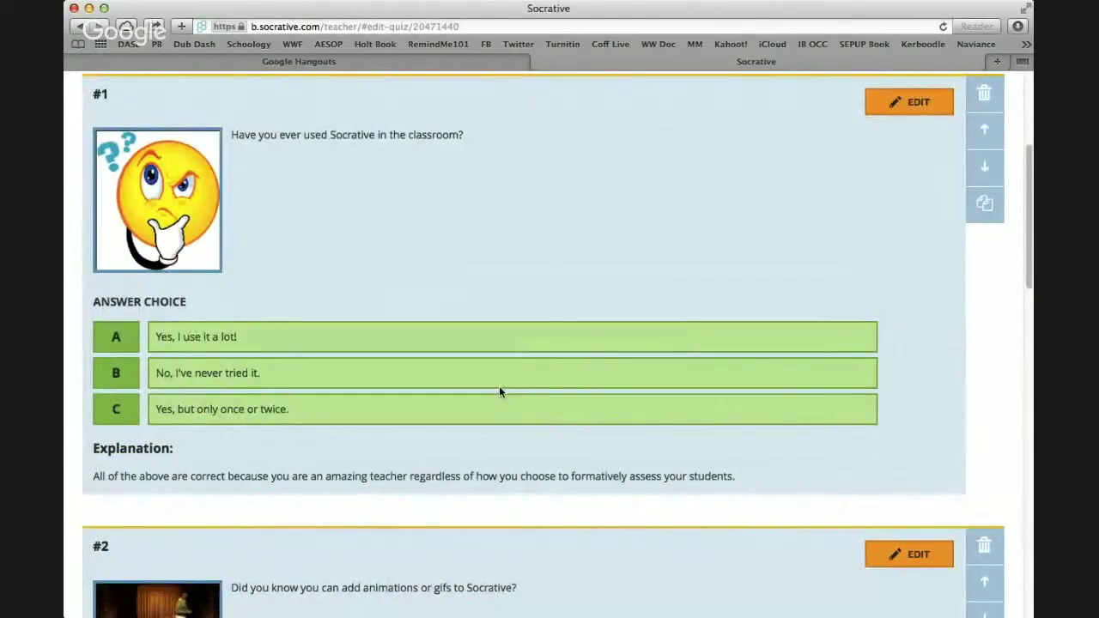
pyautogui.click(907, 103)
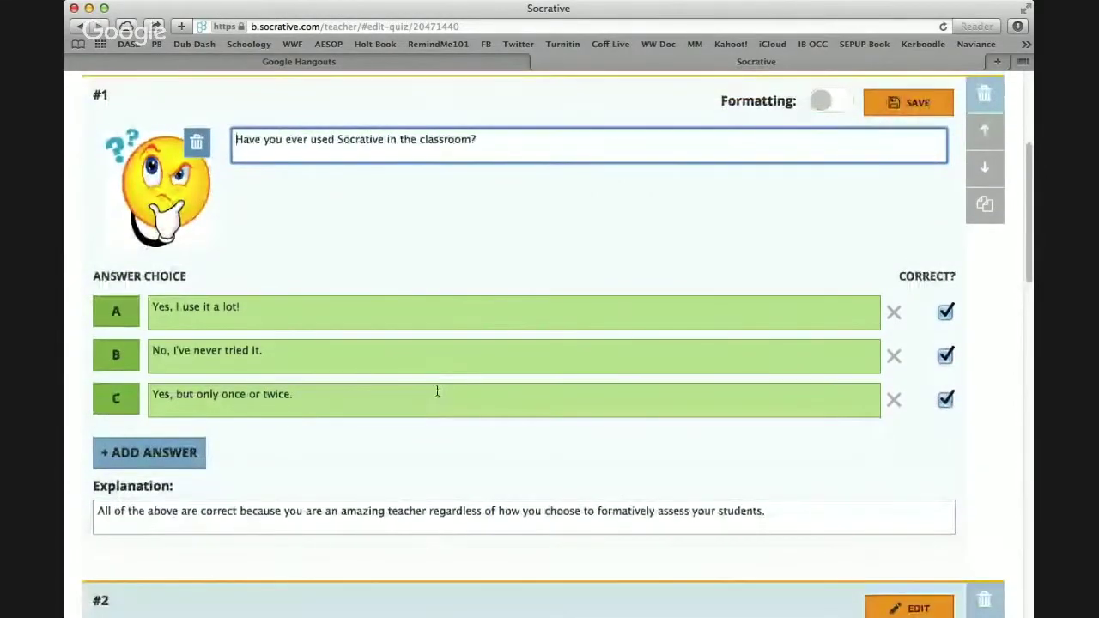
# Review the answer choices, images and explanations of questions #2 to #4, returning to question #1.
pyautogui.scroll(-5, 549, 384)
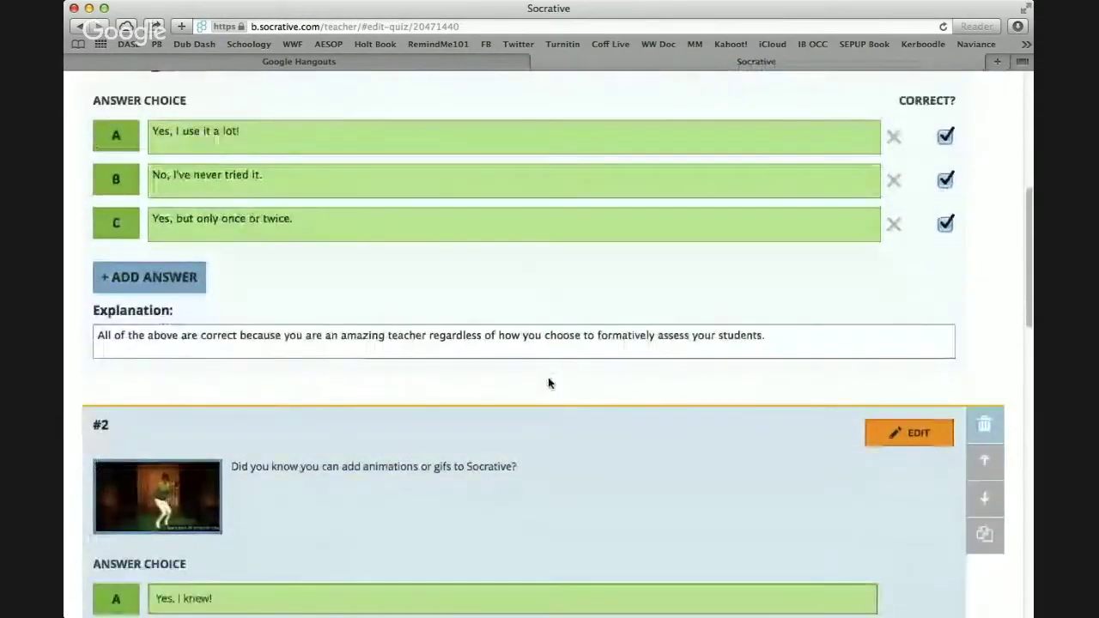
pyautogui.scroll(-6, 532, 412)
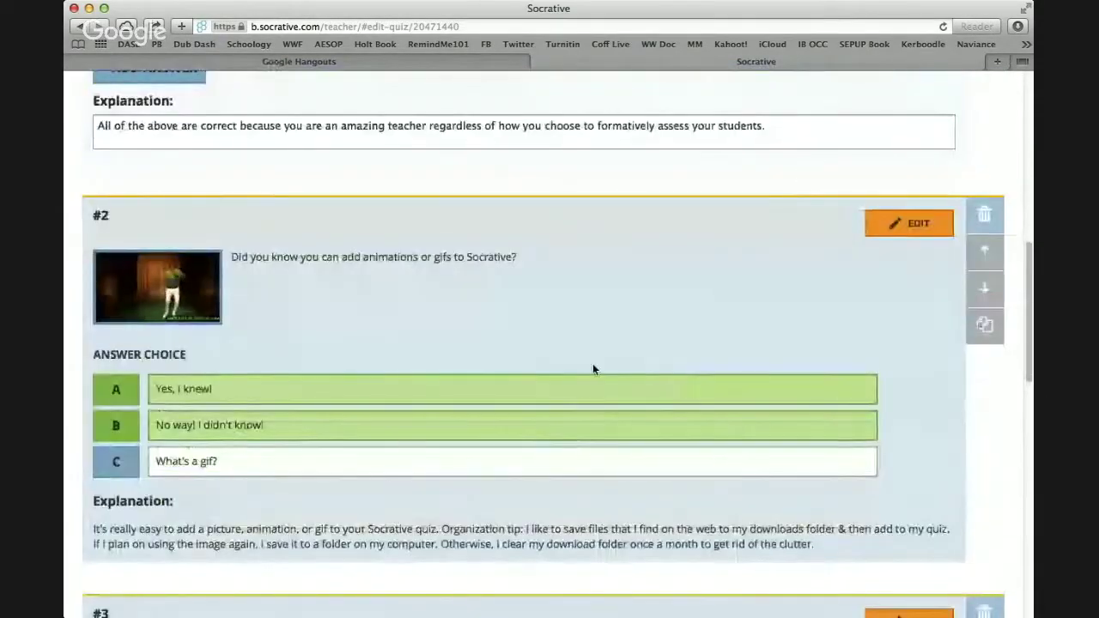
pyautogui.scroll(-7, 503, 376)
pyautogui.scroll(-14, 504, 378)
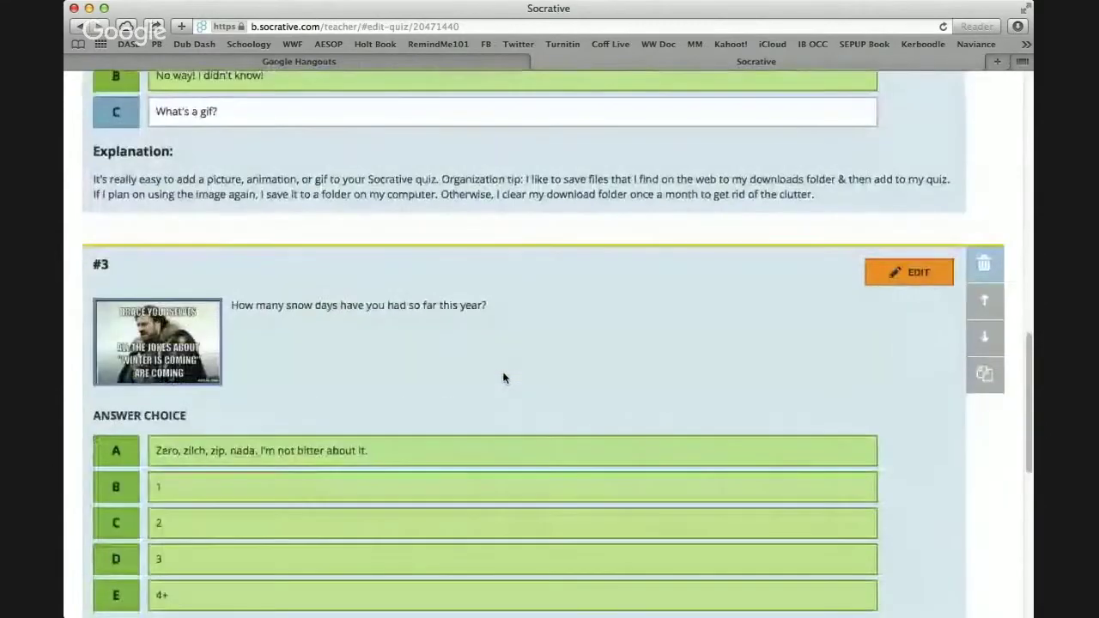
pyautogui.scroll(6, 478, 353)
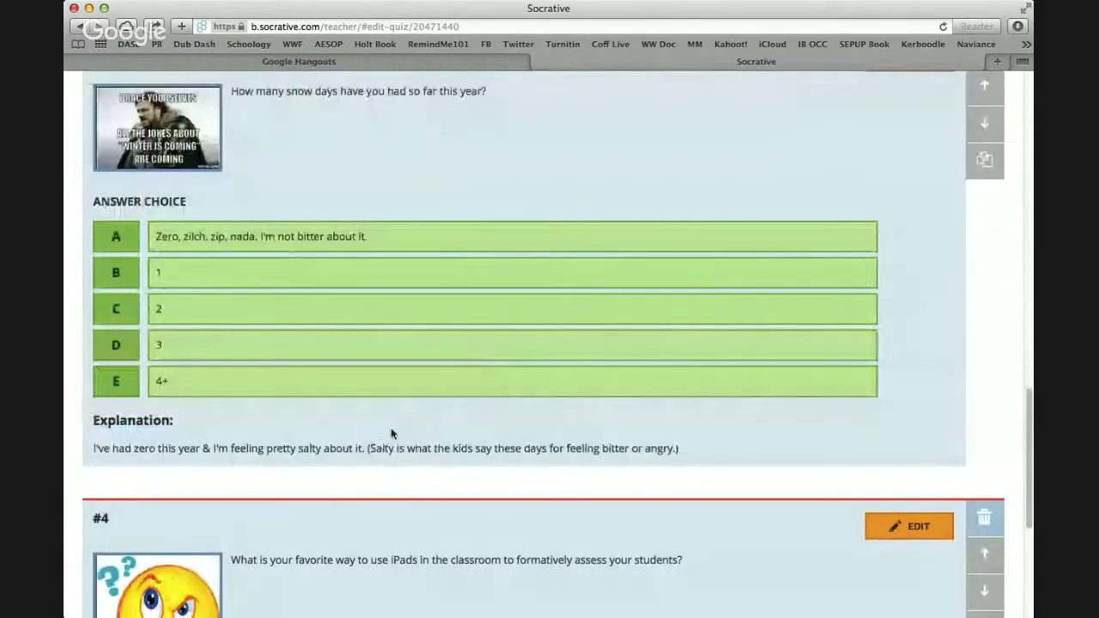
pyautogui.scroll(-4, 393, 435)
pyautogui.scroll(7, 413, 305)
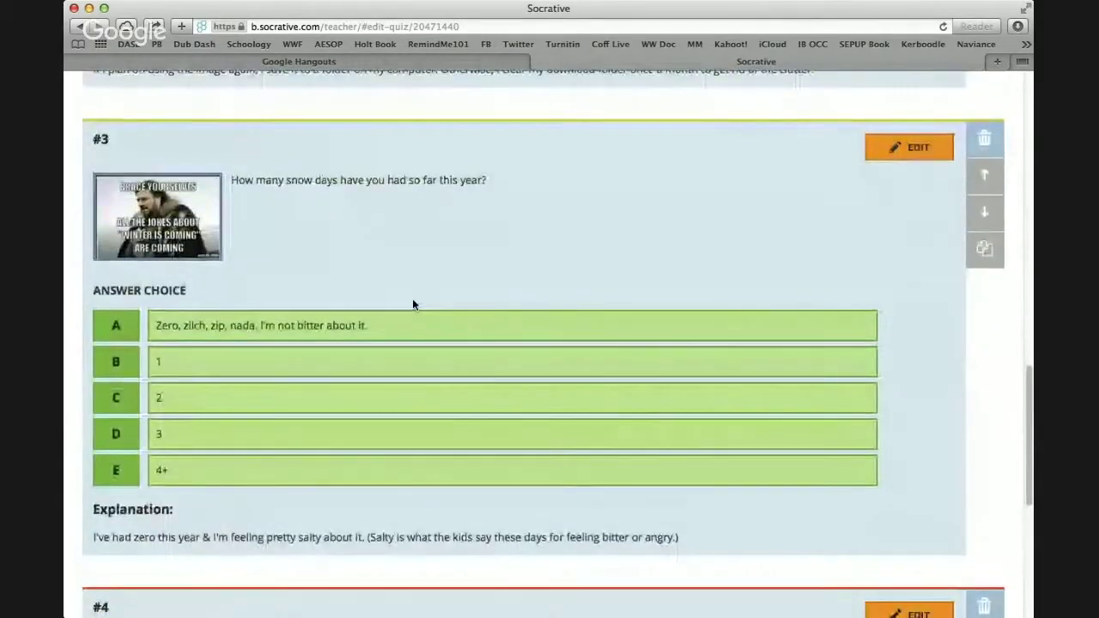
pyautogui.scroll(-7, 370, 448)
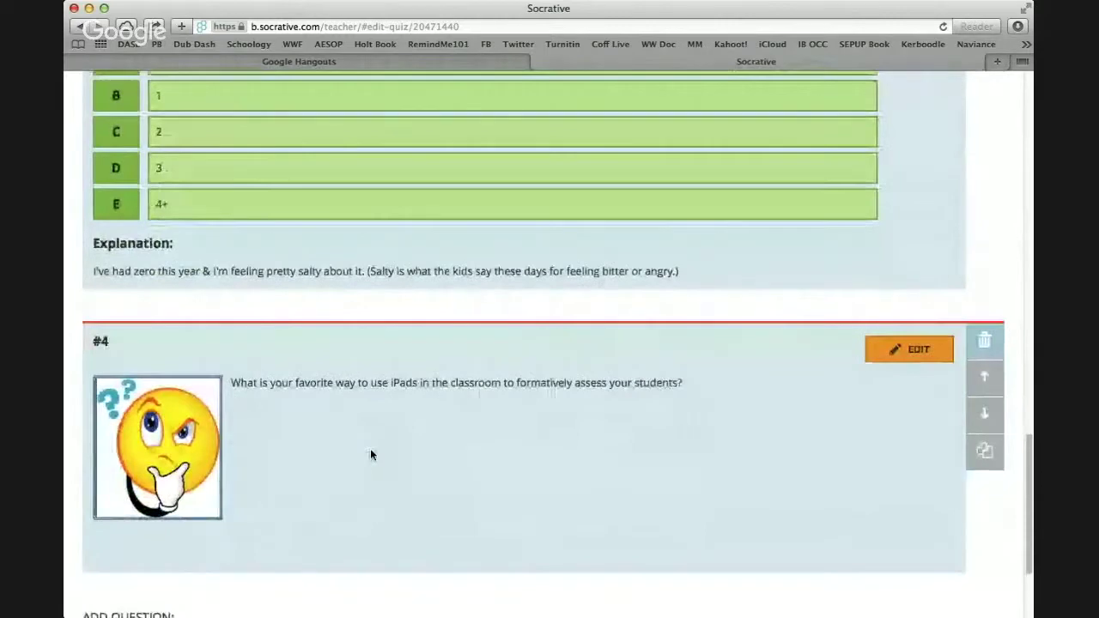
pyautogui.scroll(2, 370, 455)
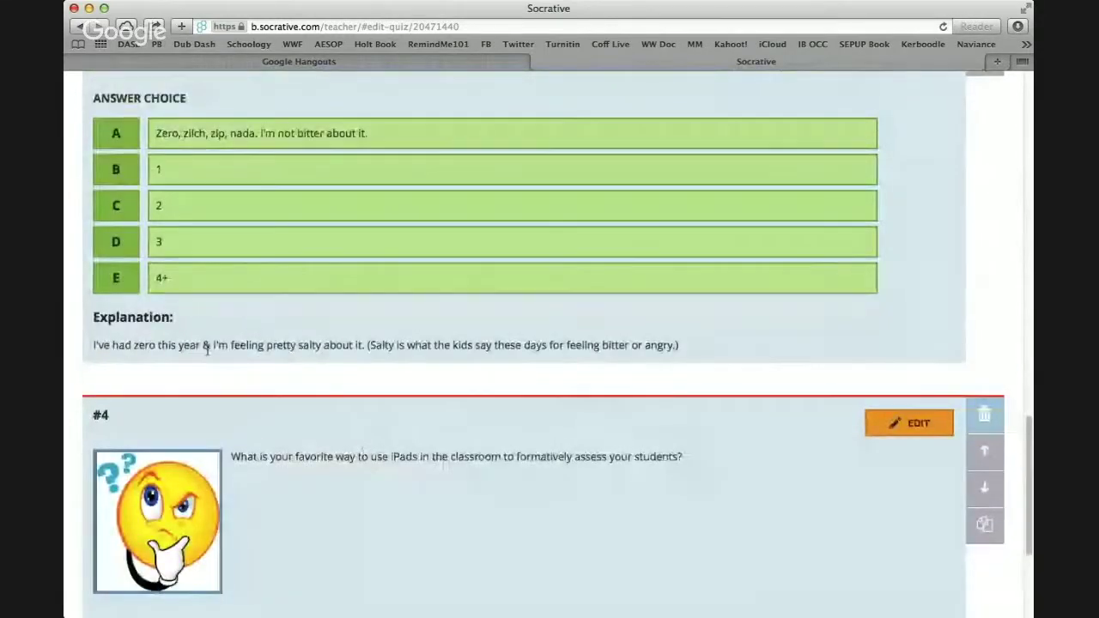
pyautogui.scroll(10, 209, 352)
pyautogui.scroll(10, 218, 265)
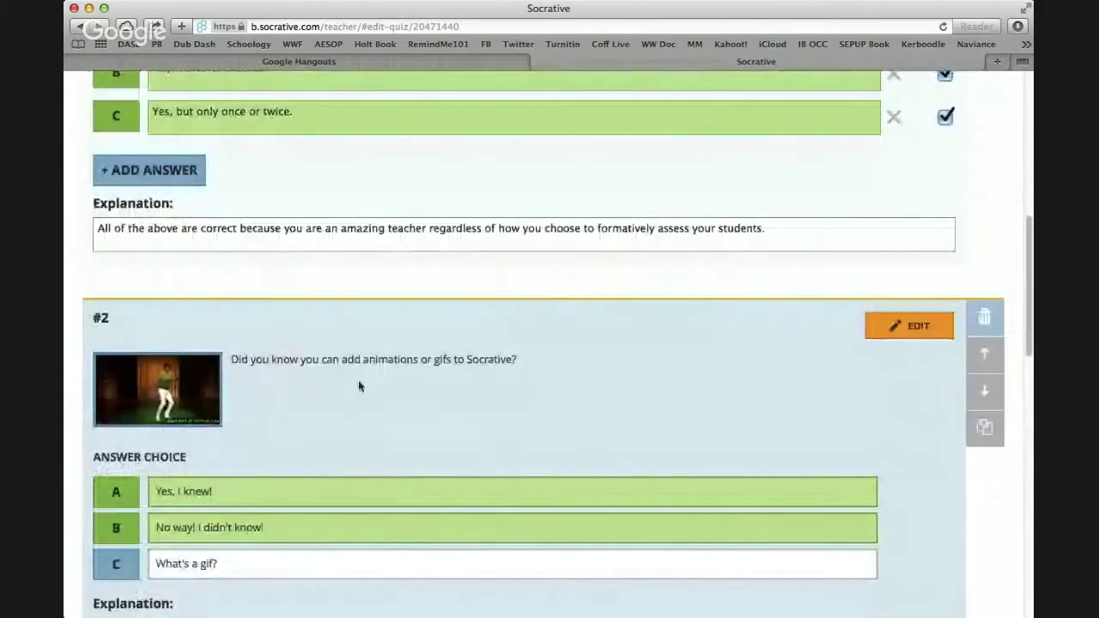
pyautogui.scroll(8, 373, 245)
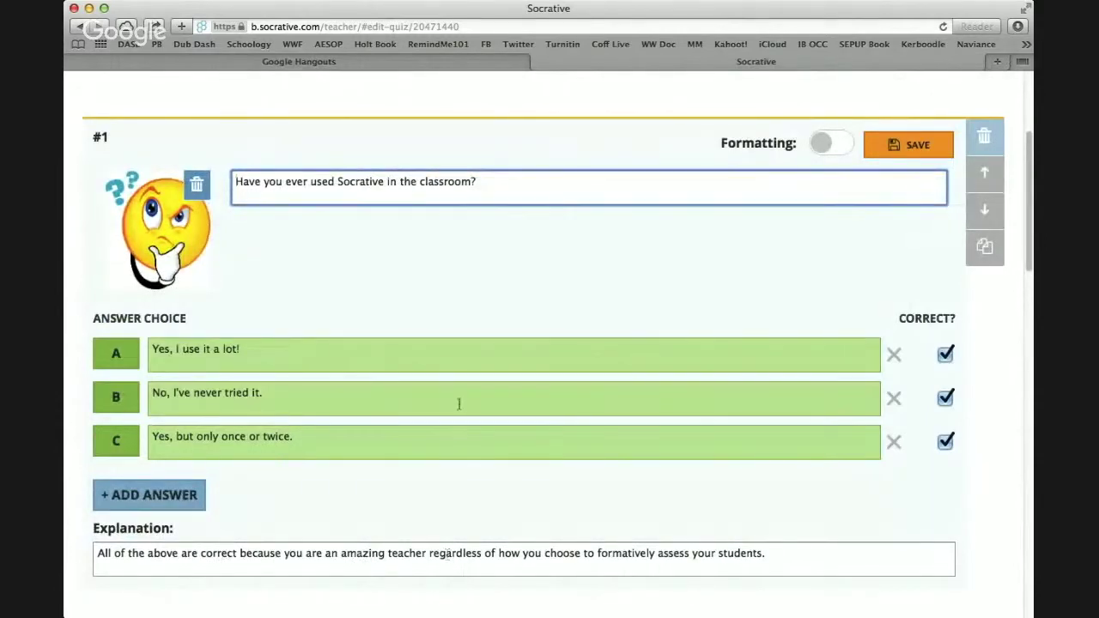
# Save question #1 and show Score instead of Progress in the live results of the CRO Teacher Feature quiz.
pyautogui.scroll(4, 458, 403)
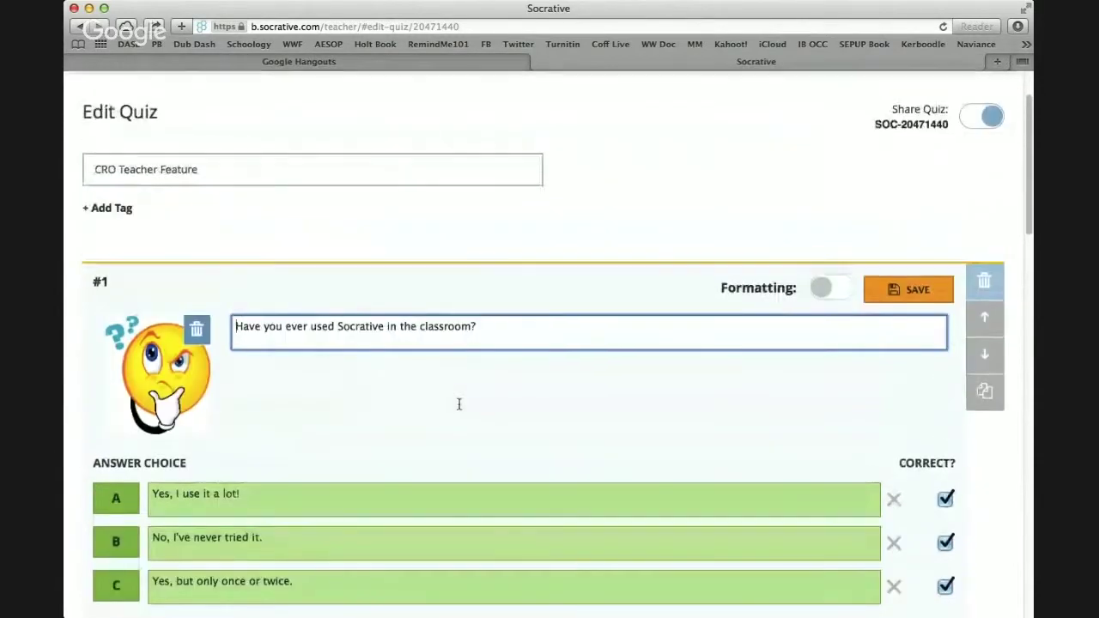
pyautogui.click(909, 292)
pyautogui.scroll(3, 446, 284)
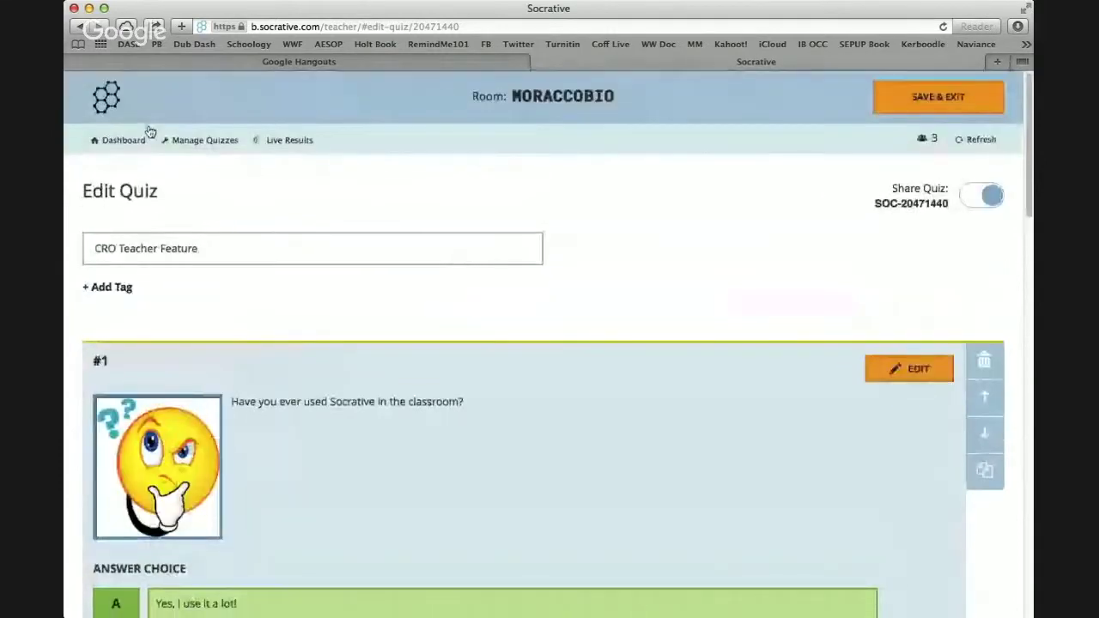
pyautogui.click(289, 140)
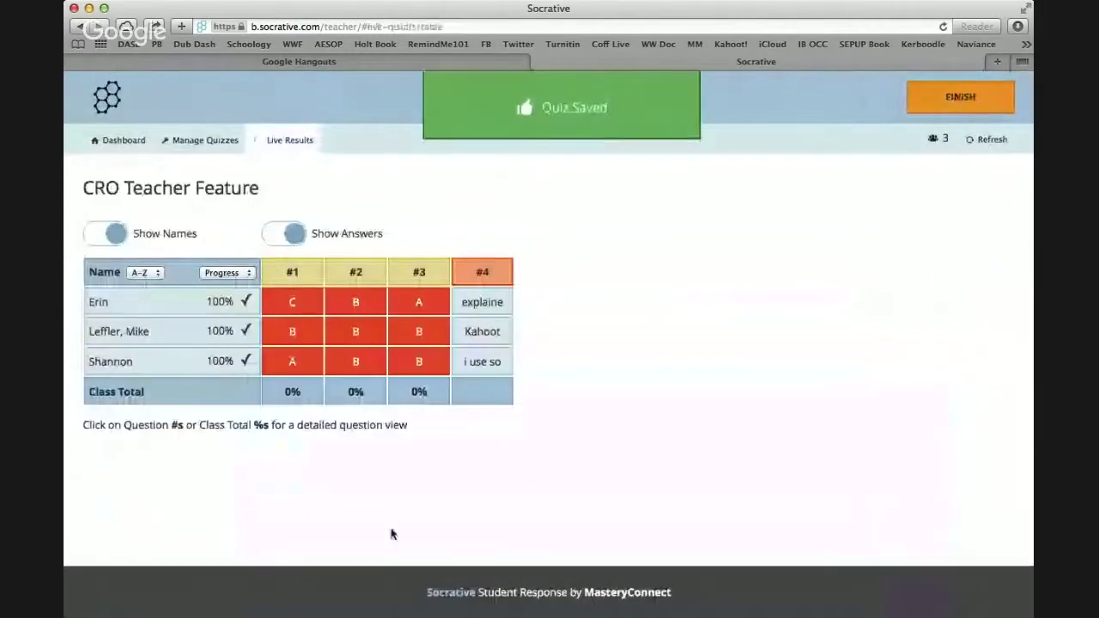
pyautogui.click(228, 281)
pyautogui.click(228, 267)
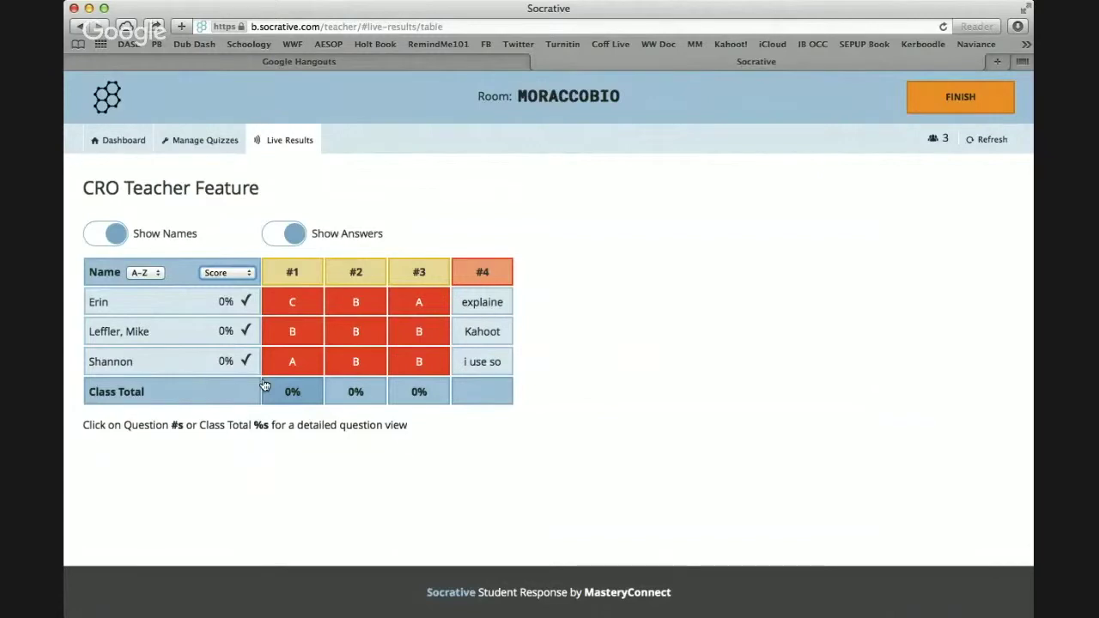
# Finish the running quiz, look over the report options, view its results chart and exit to the dashboard.
pyautogui.click(961, 105)
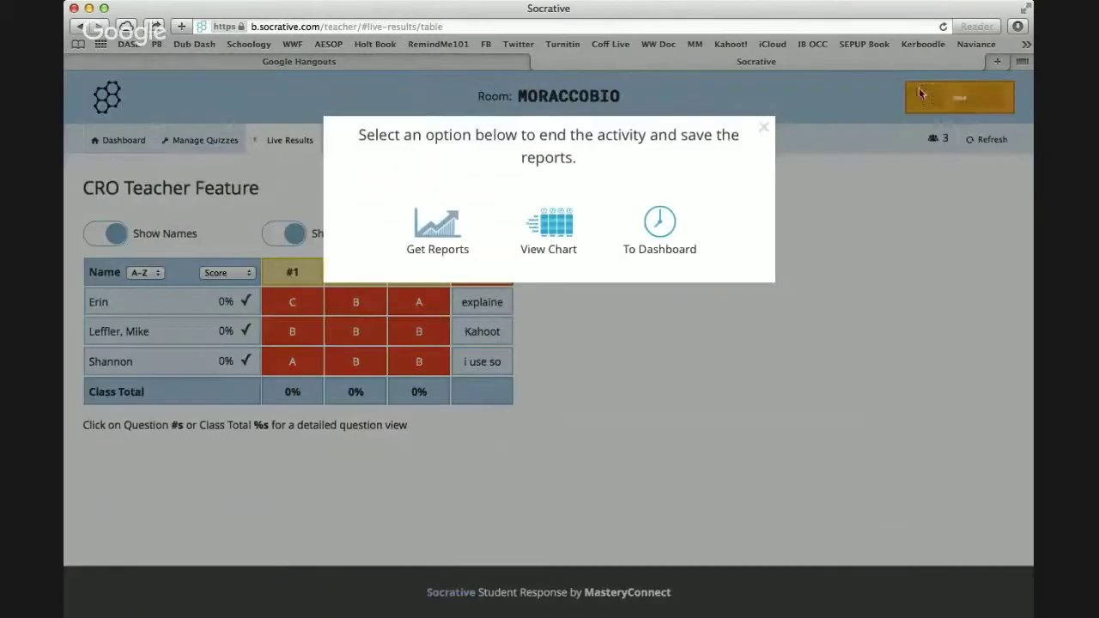
pyautogui.click(466, 233)
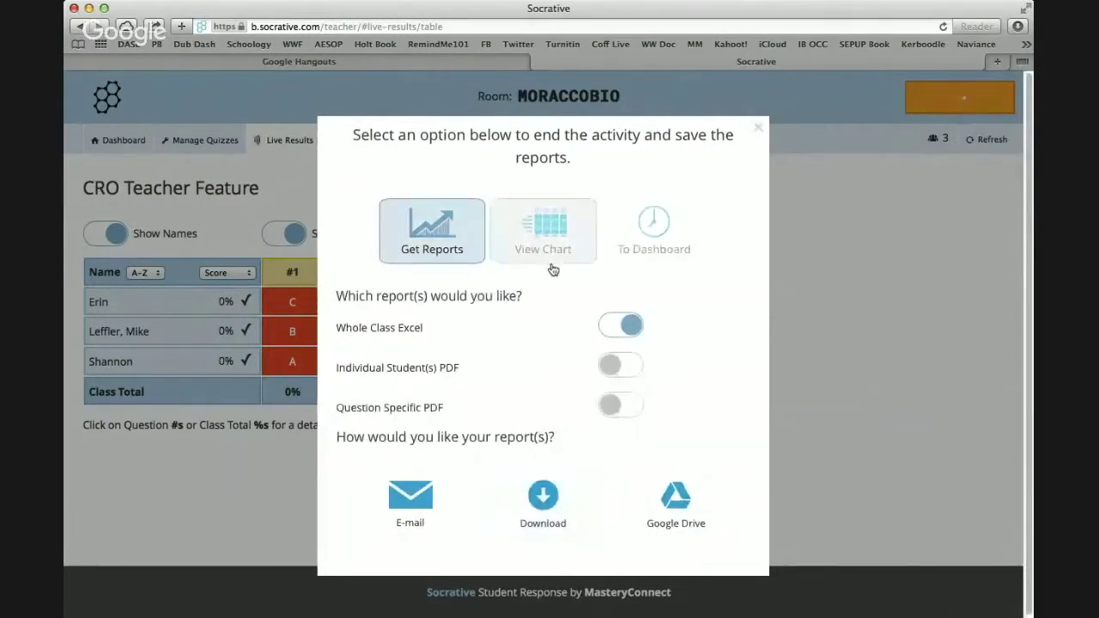
pyautogui.click(549, 236)
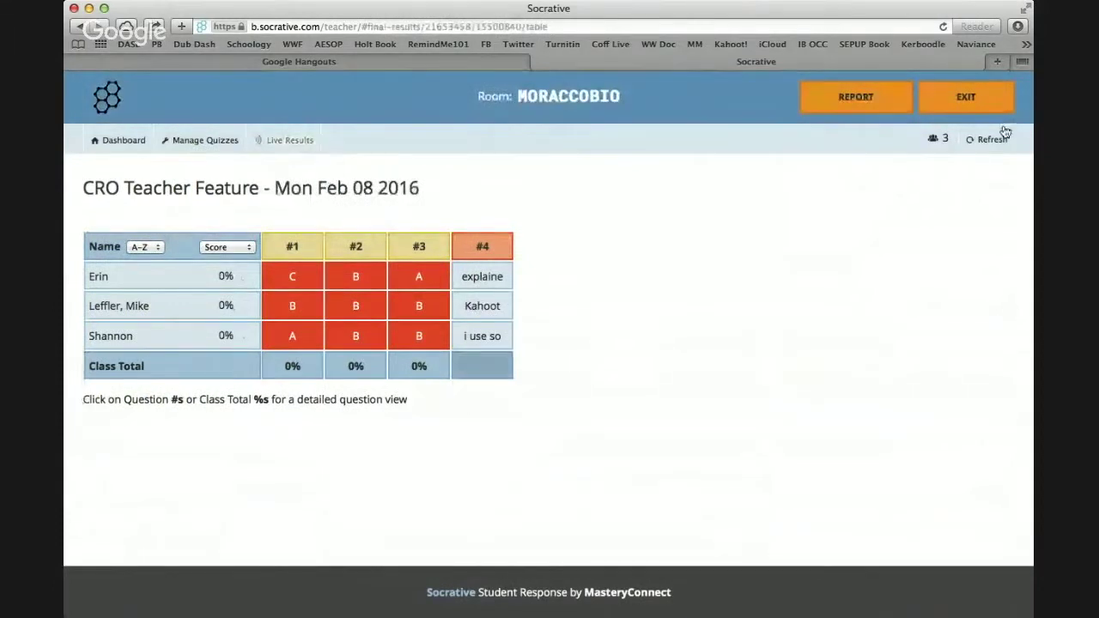
pyautogui.click(965, 98)
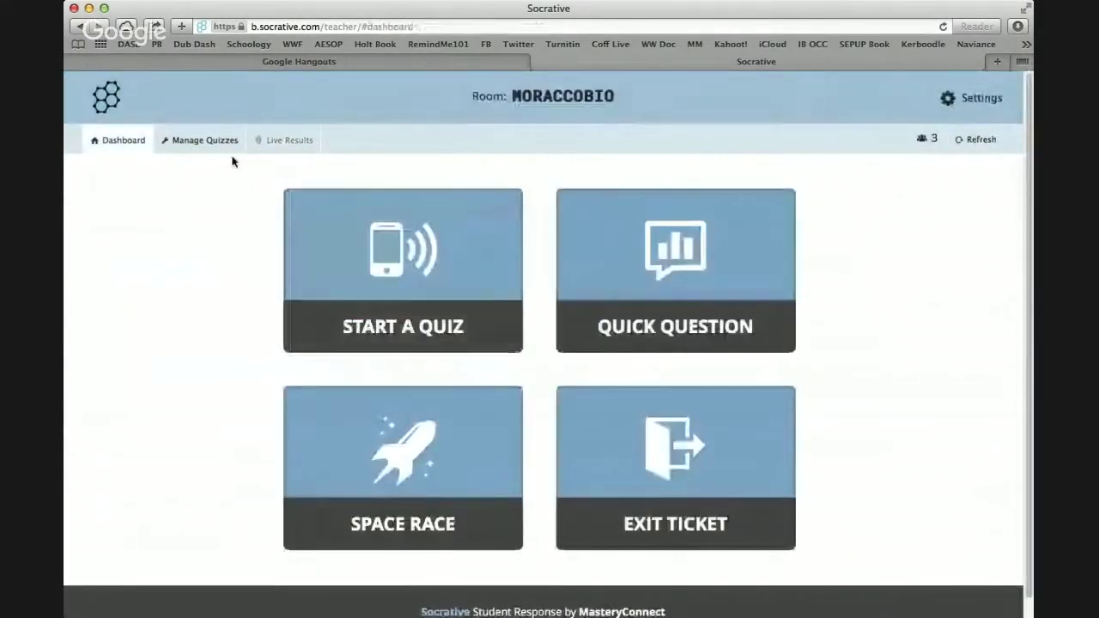
# View the list of recent activity reports and return to the dashboard.
pyautogui.click(204, 143)
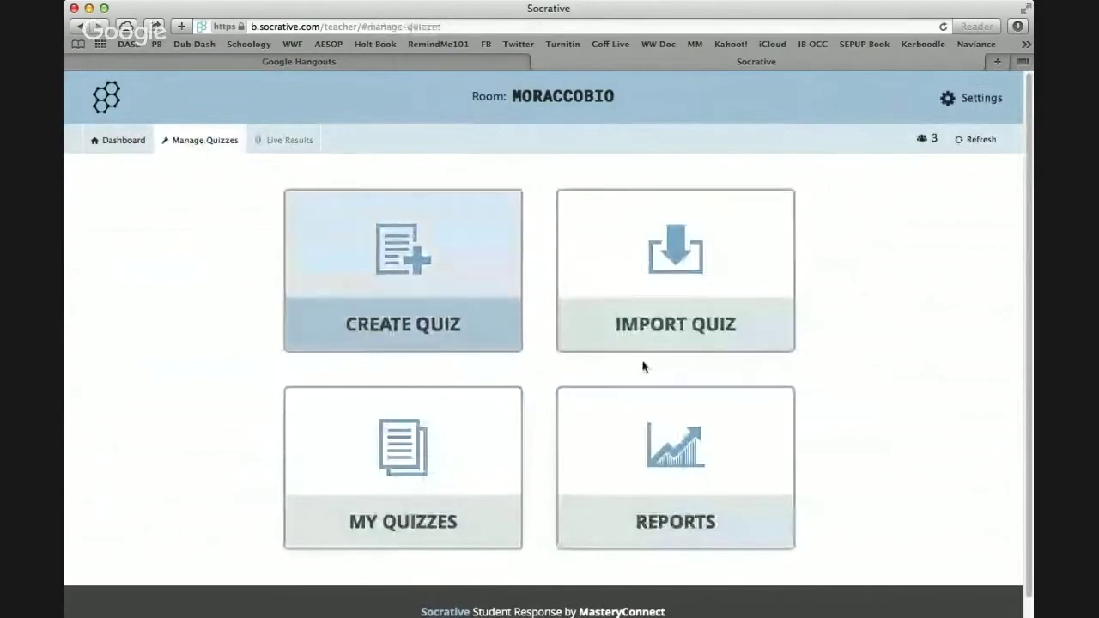
pyautogui.click(608, 445)
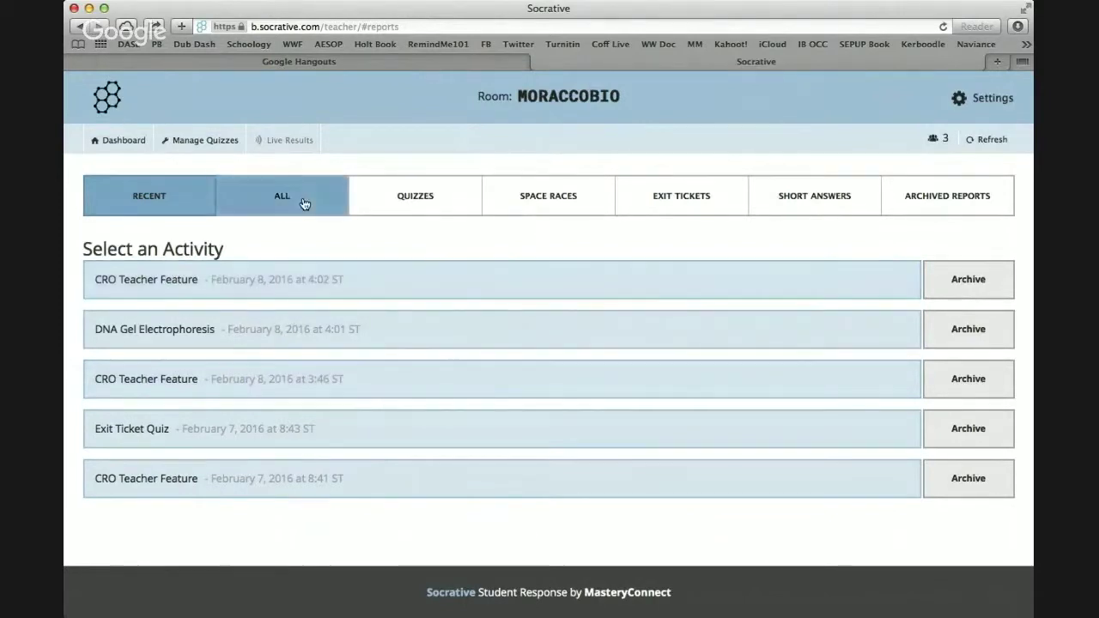
pyautogui.click(122, 140)
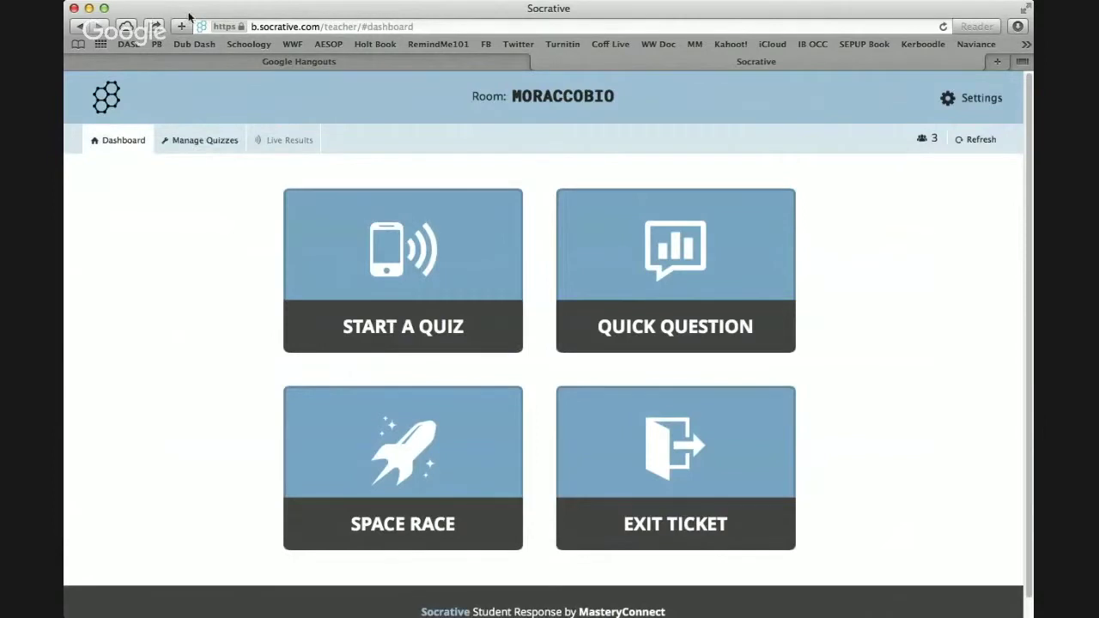
# Open the CRO Teacher Feature quiz from the saved quizzes for editing.
pyautogui.click(204, 142)
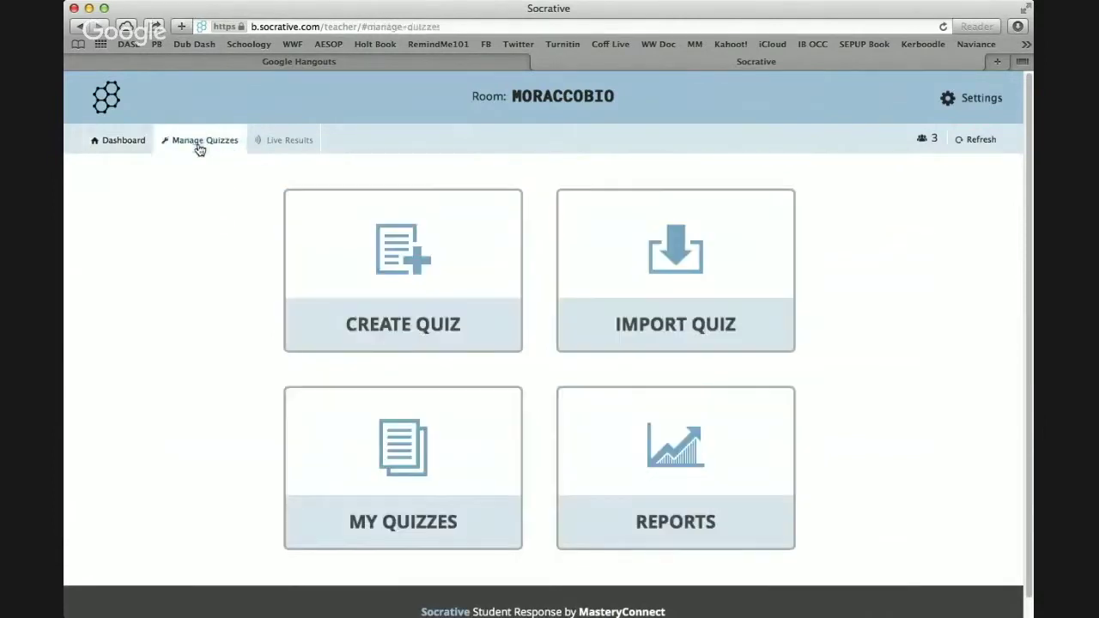
pyautogui.click(417, 473)
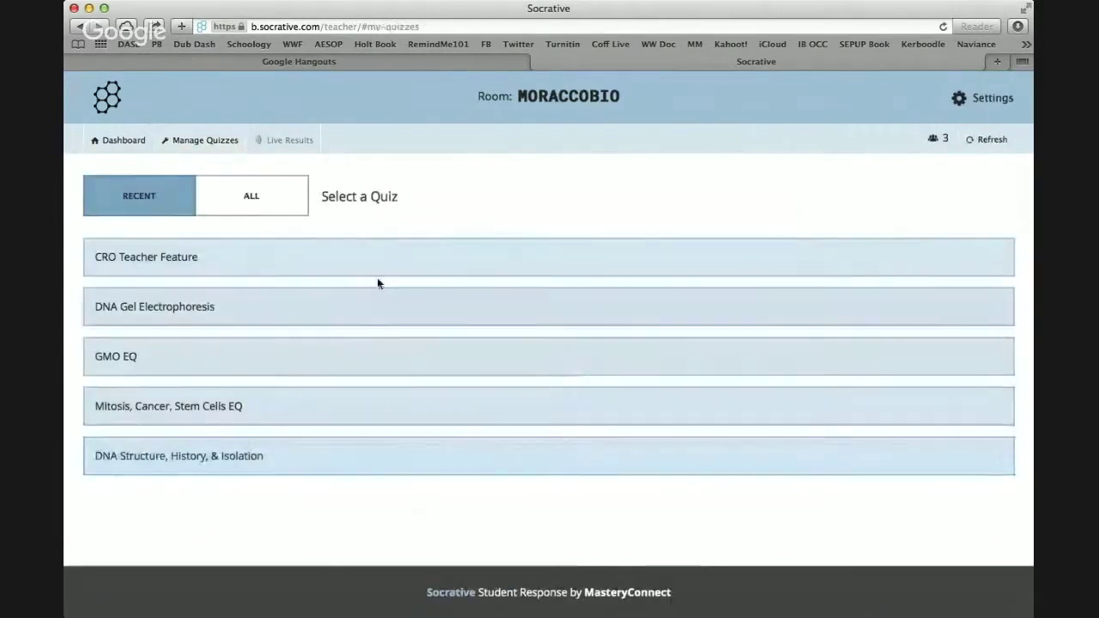
pyautogui.click(351, 254)
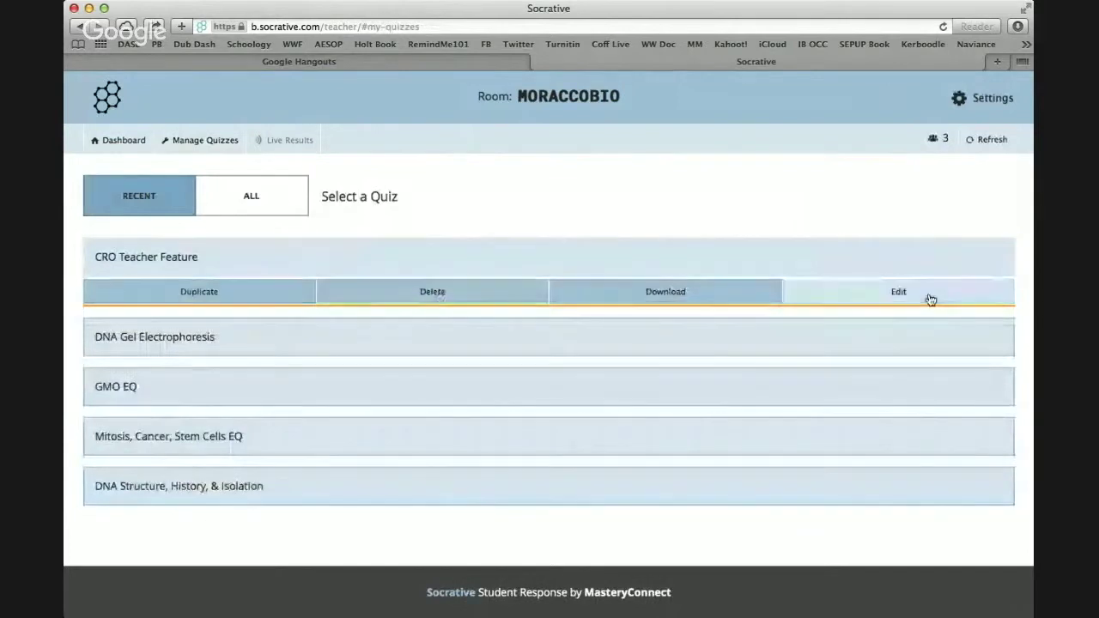
pyautogui.click(931, 297)
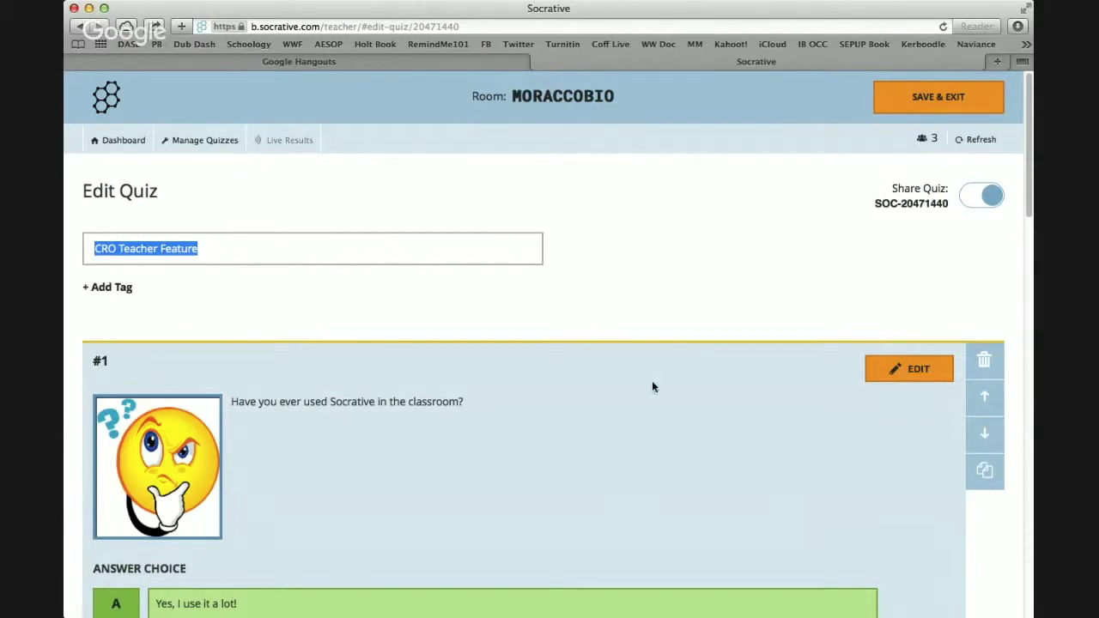
# Review the images, answer choices and explanations of questions #1 to #3 in the quiz editor.
pyautogui.scroll(-5, 652, 387)
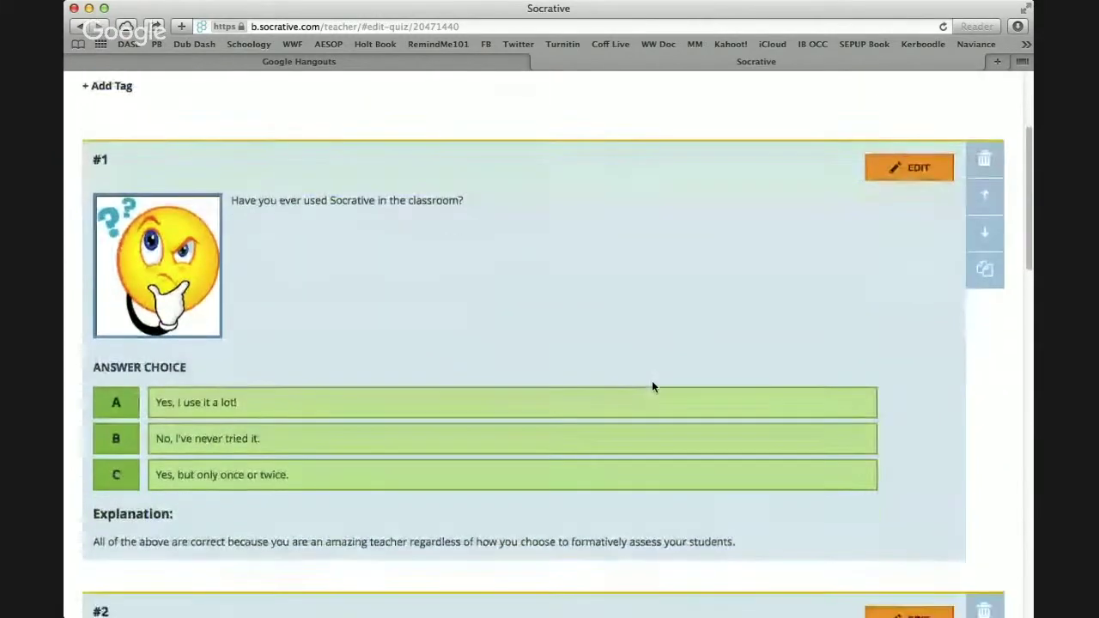
pyautogui.scroll(-2, 652, 386)
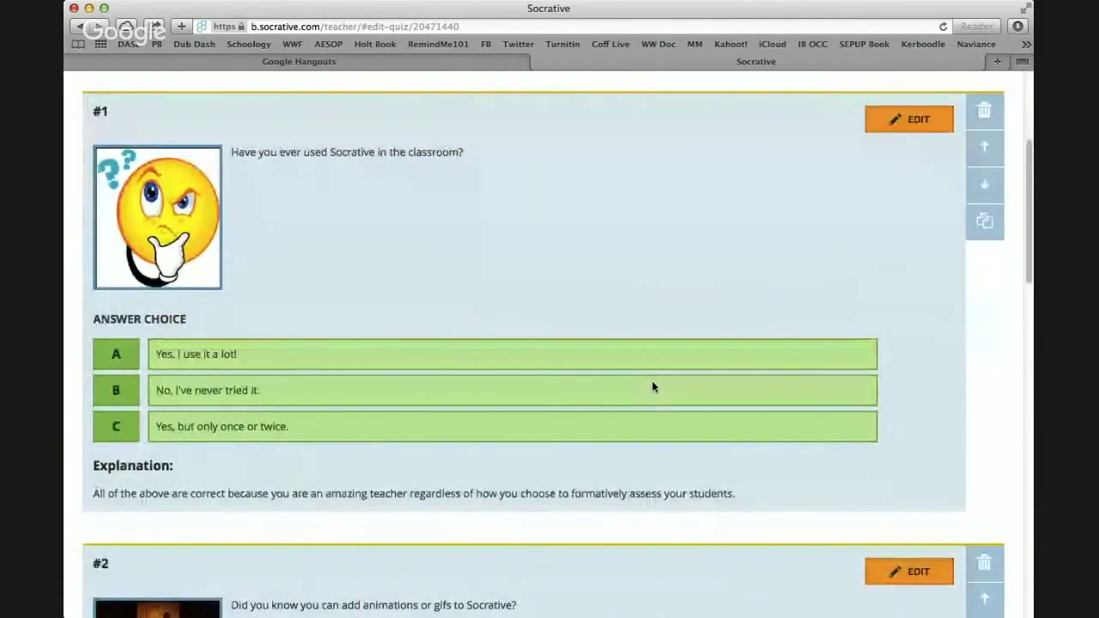
pyautogui.scroll(-4, 431, 371)
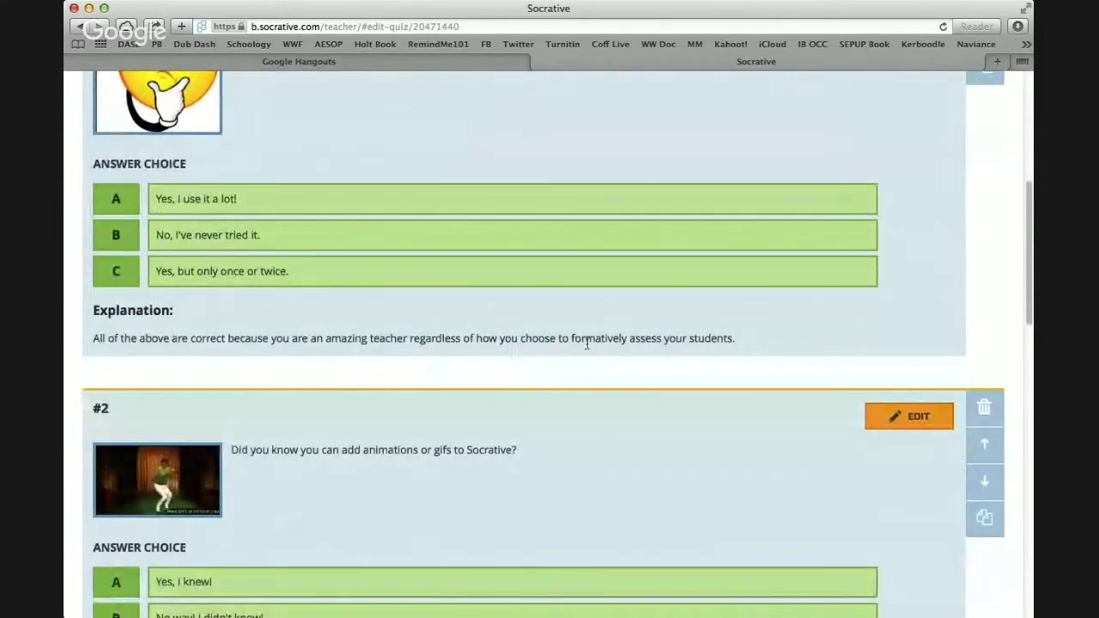
pyautogui.scroll(-1, 391, 400)
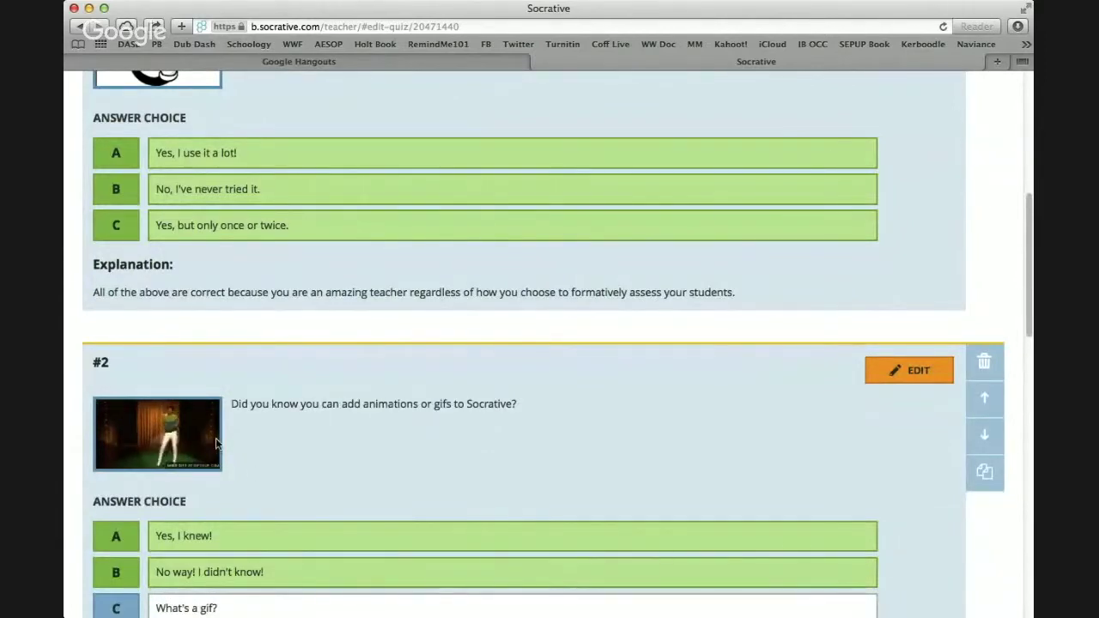
pyautogui.scroll(-5, 217, 443)
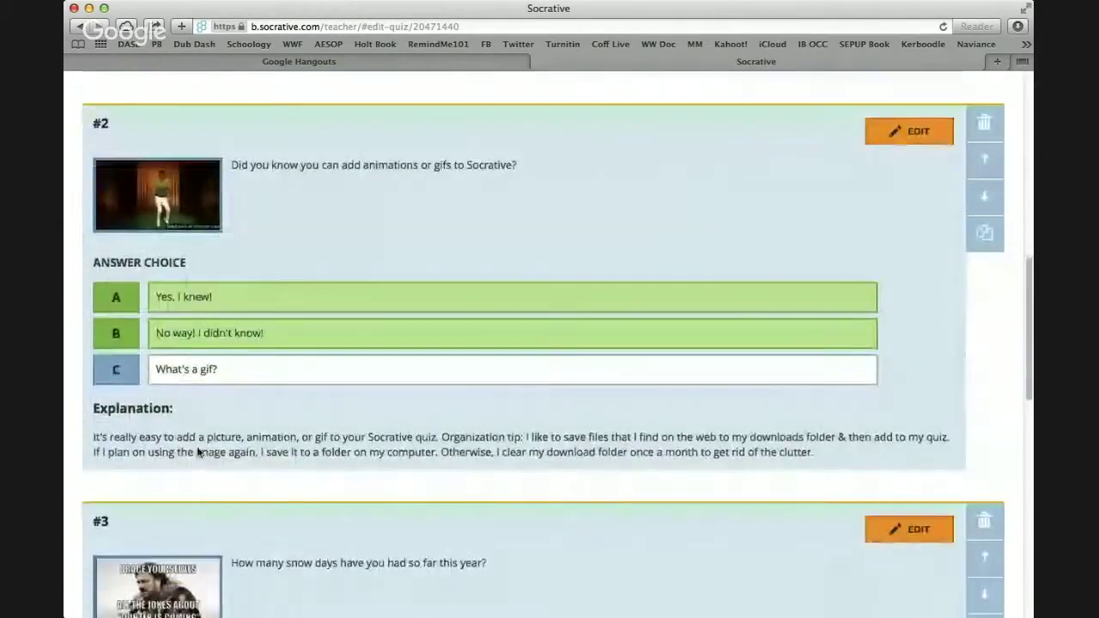
pyautogui.scroll(6, 200, 451)
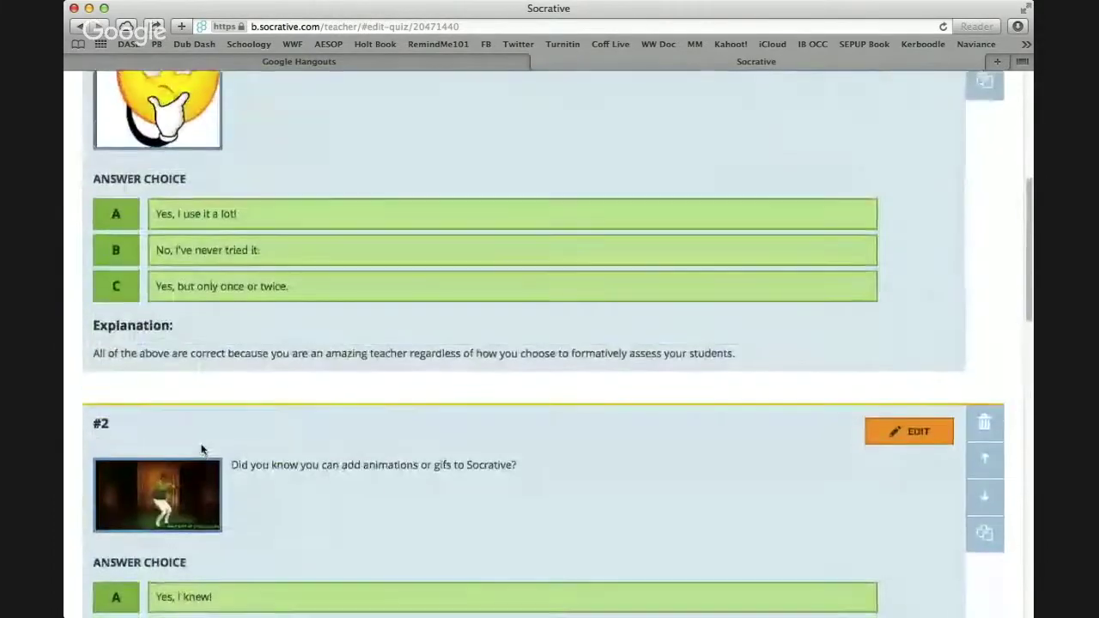
pyautogui.scroll(3, 205, 453)
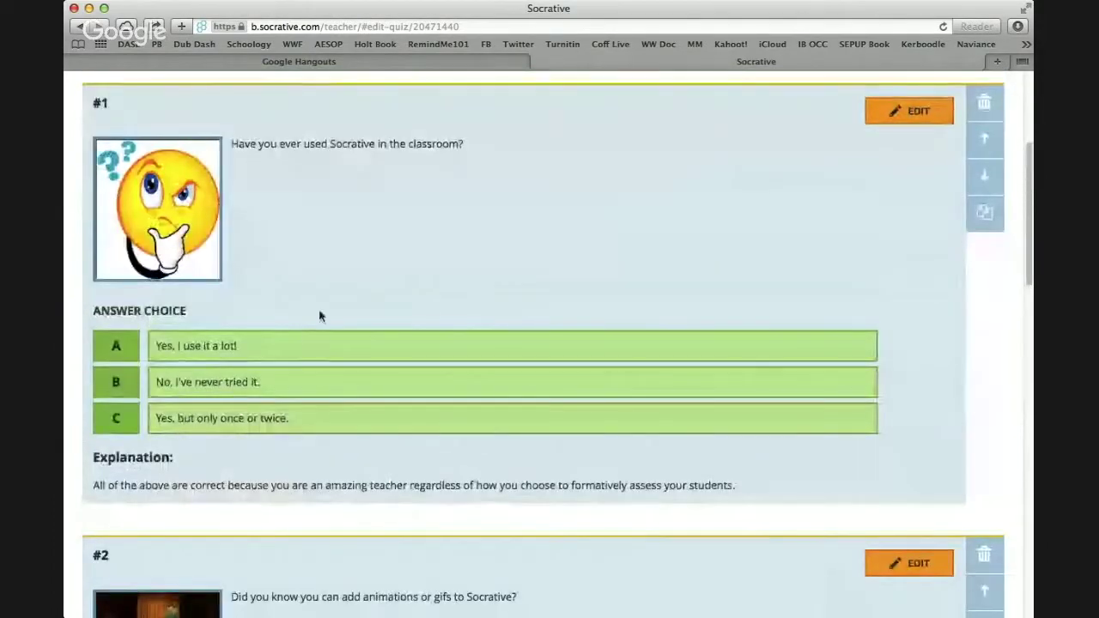
pyautogui.scroll(2, 322, 292)
pyautogui.scroll(3, 327, 287)
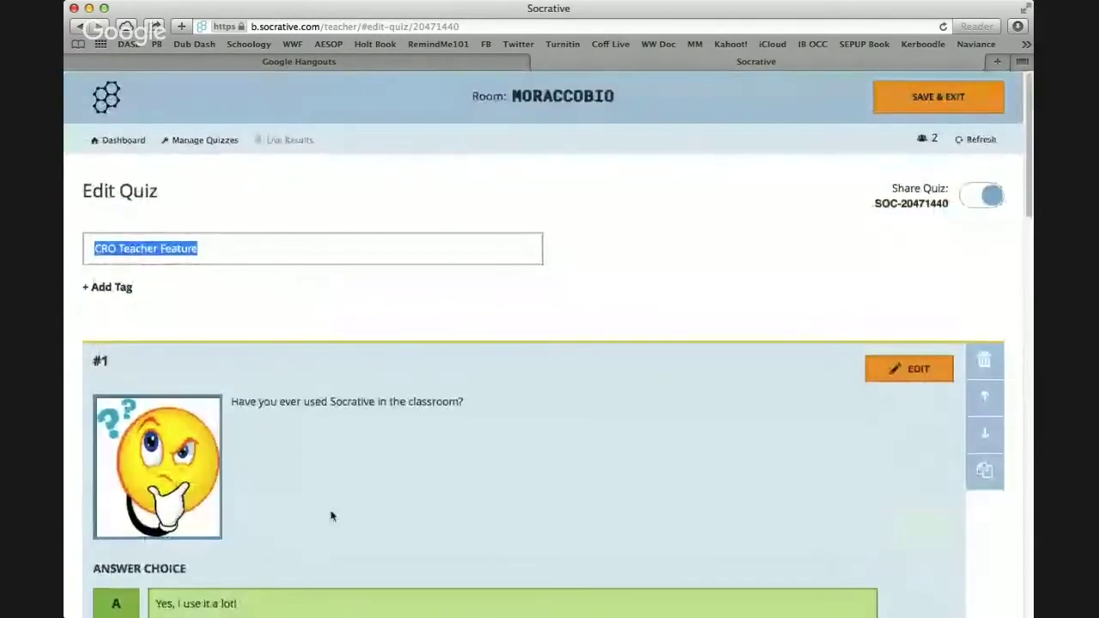
pyautogui.scroll(-15, 331, 515)
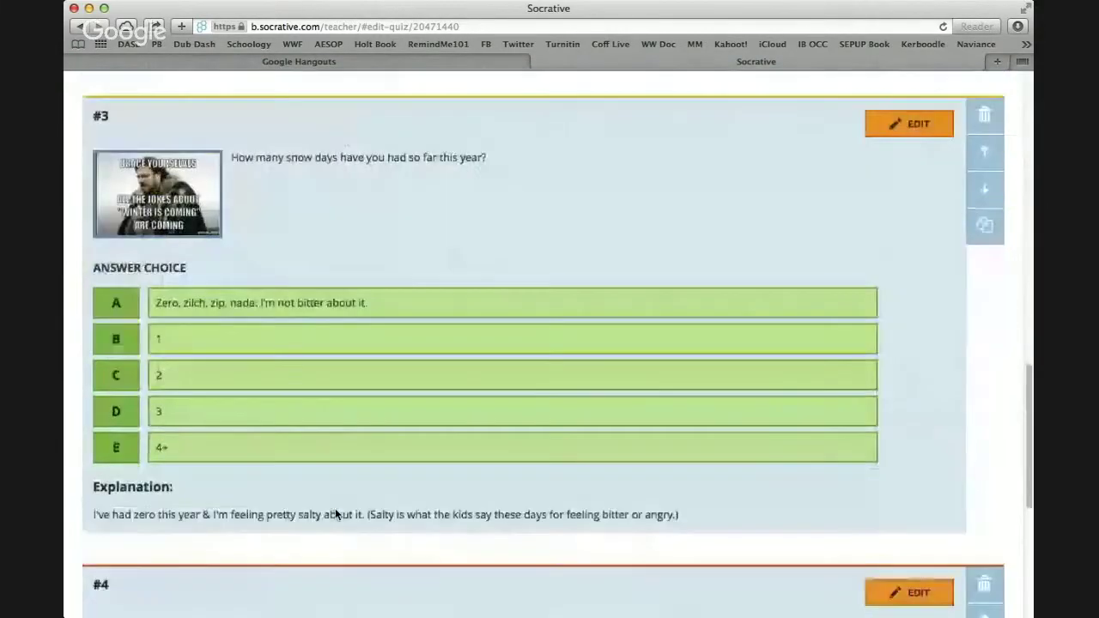
pyautogui.scroll(-1, 335, 509)
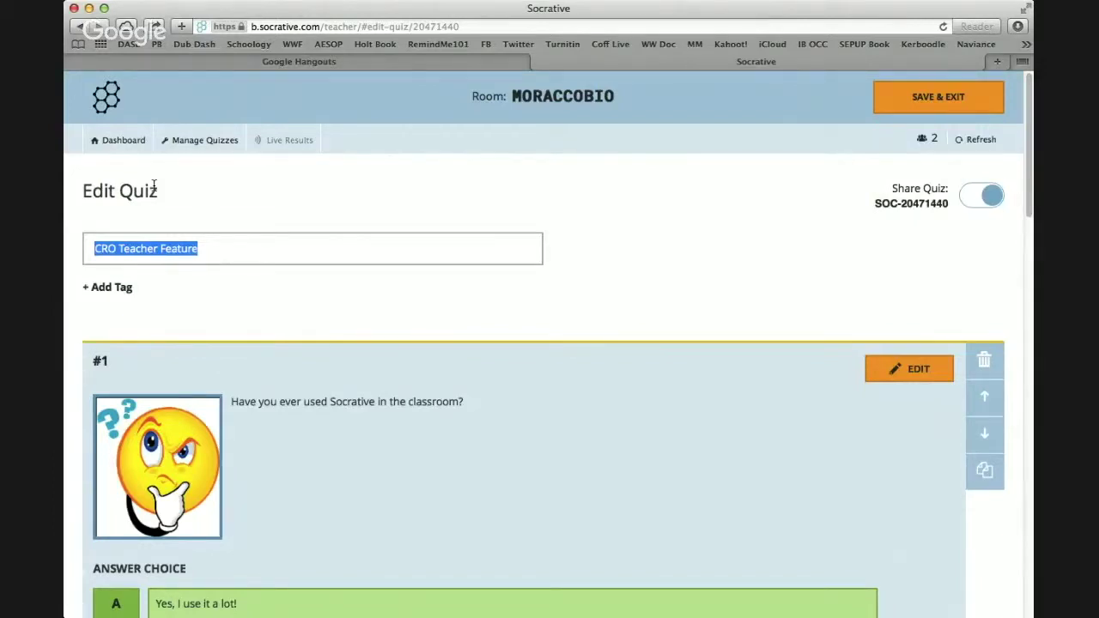
# Leave the quiz editor for the dashboard and reopen the saved CRO Teacher Feature quiz for editing.
pyautogui.click(128, 144)
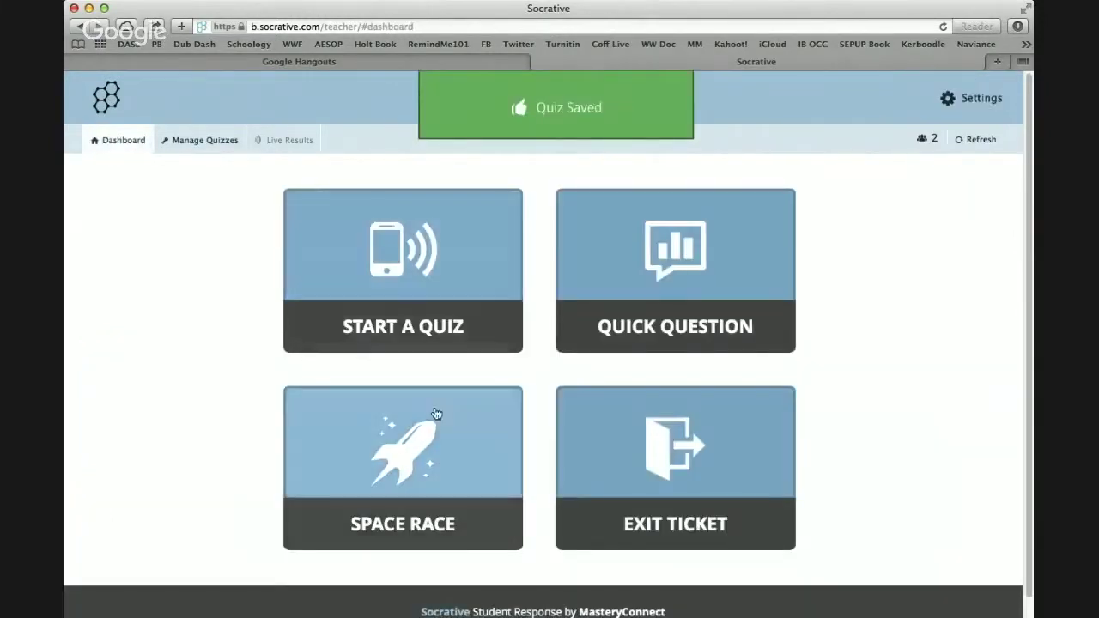
pyautogui.click(194, 141)
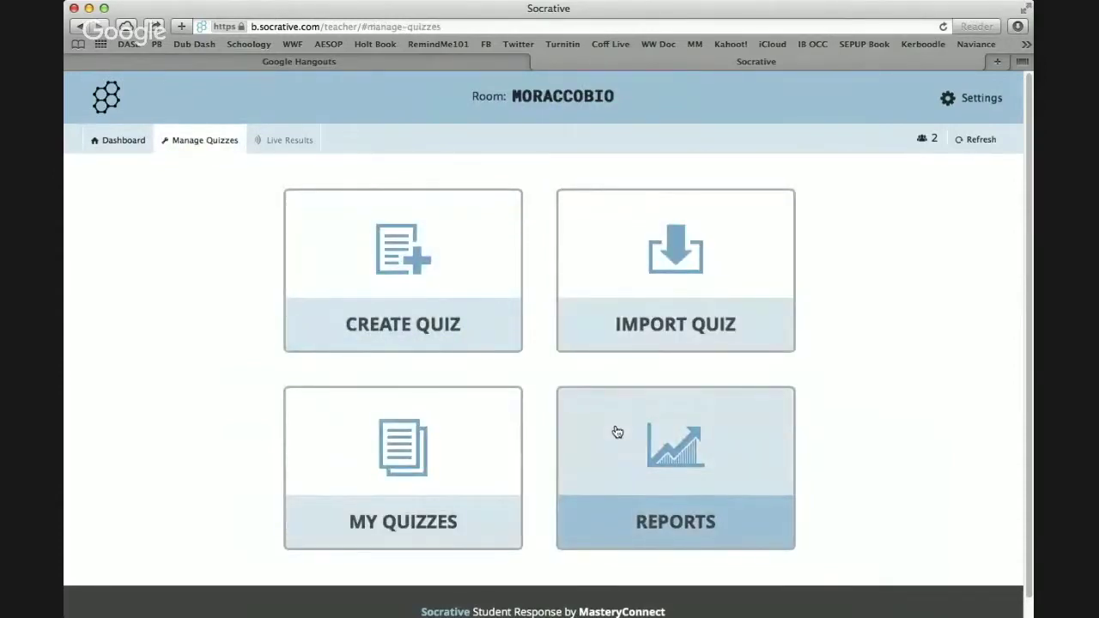
pyautogui.click(472, 467)
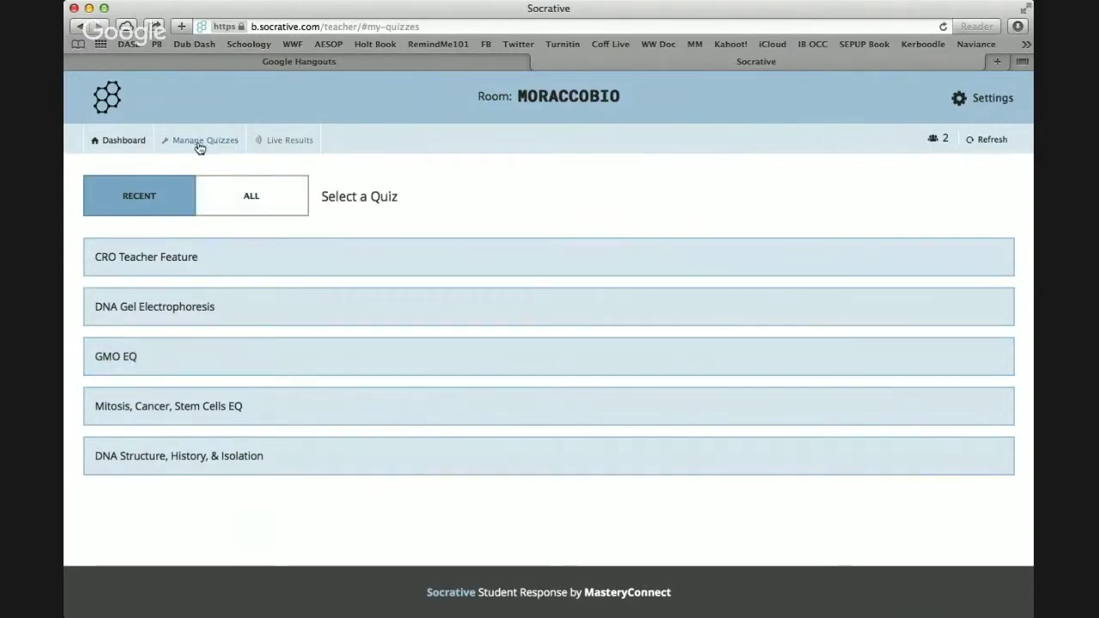
pyautogui.click(190, 266)
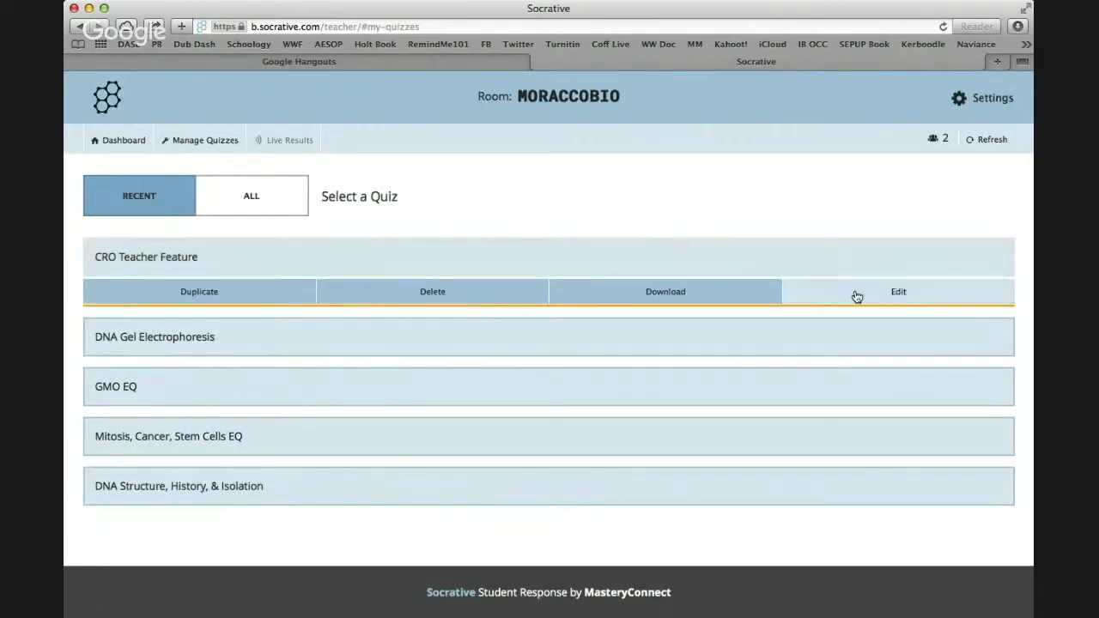
pyautogui.click(898, 292)
# Glance over question #1, save the quiz and exit the editor.
pyautogui.scroll(-2, 368, 499)
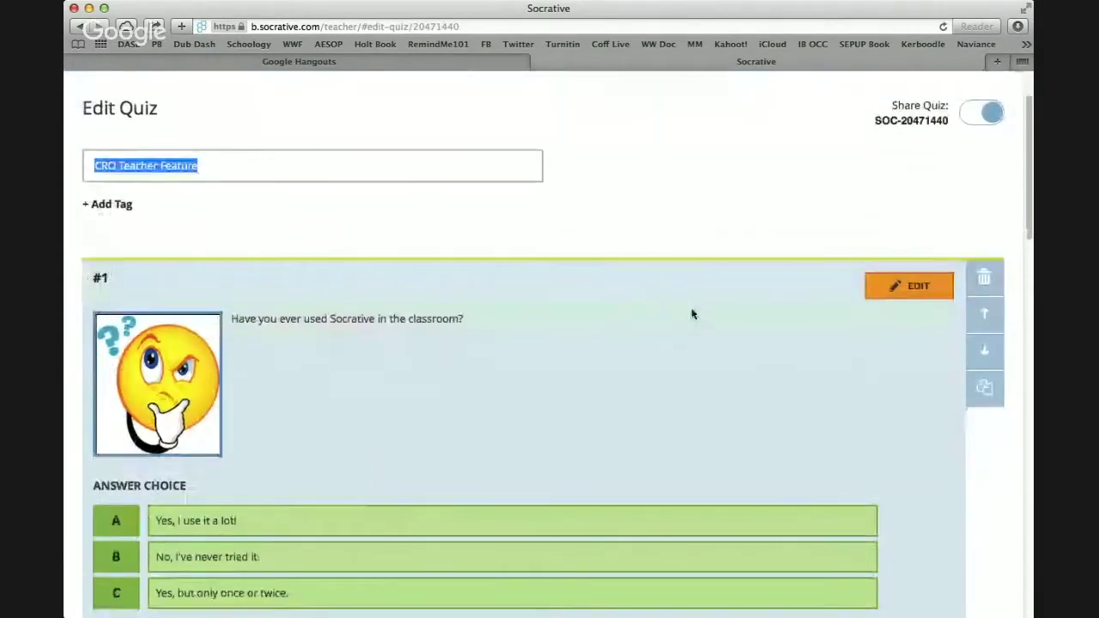
pyautogui.scroll(2, 693, 314)
pyautogui.click(940, 98)
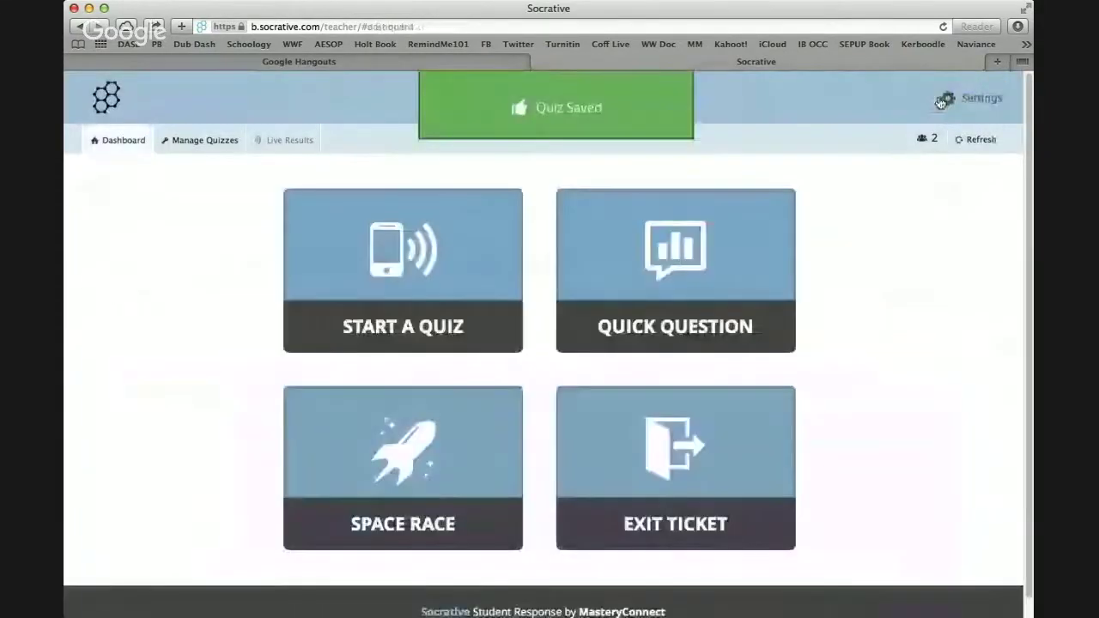
# Set up a new run of the CRO Teacher Feature quiz, viewing the Teacher Paced settings and choosing Student Paced – Student Navigation.
pyautogui.click(329, 312)
pyautogui.click(201, 307)
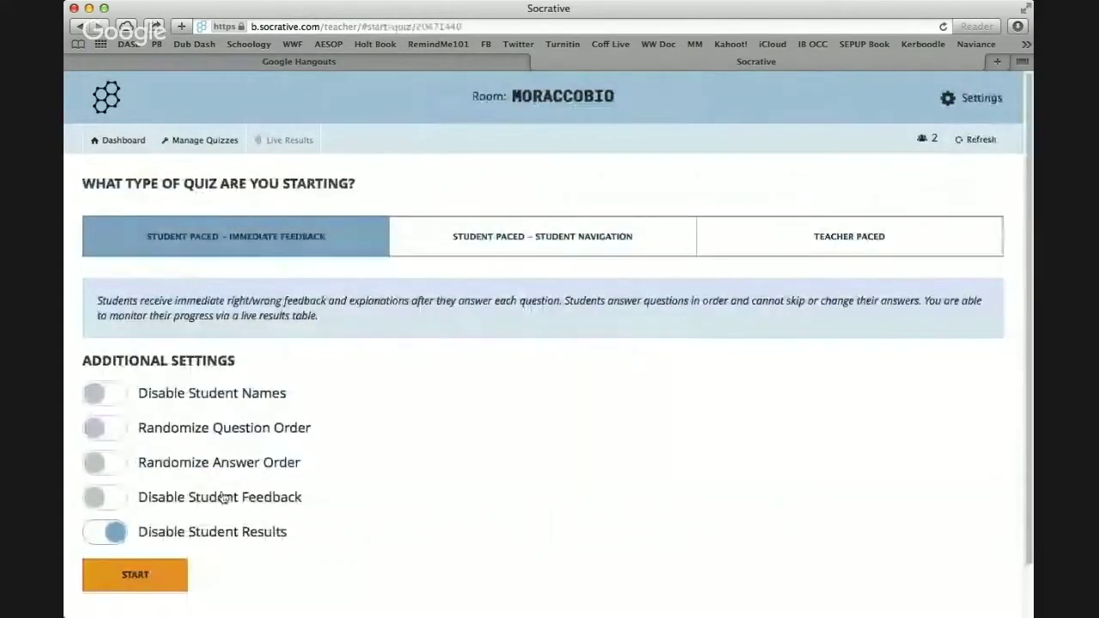
pyautogui.scroll(-2, 467, 432)
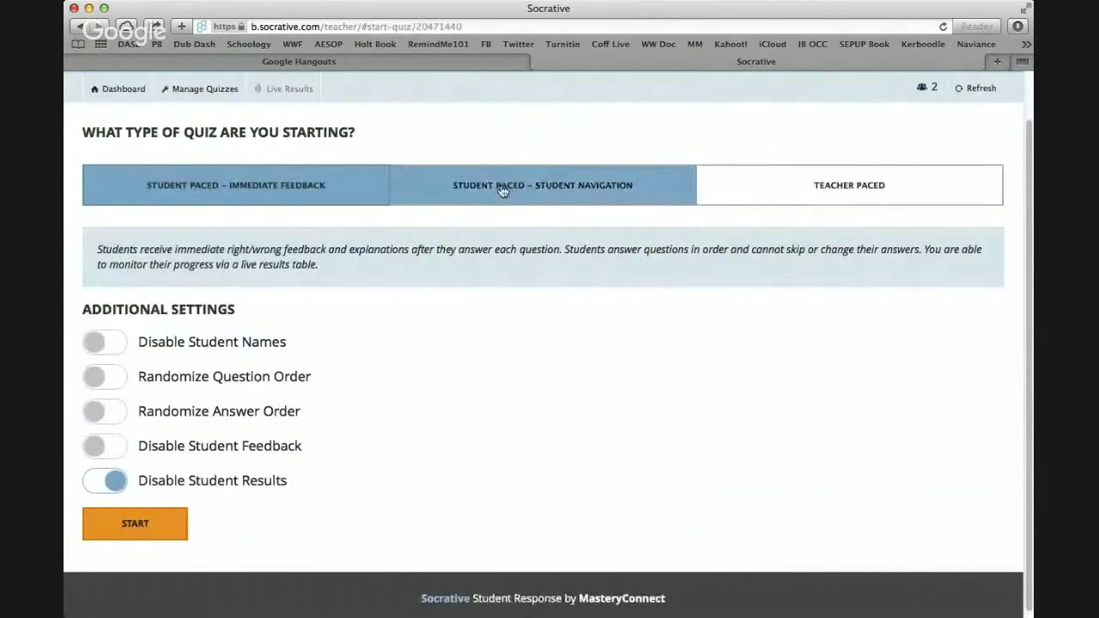
pyautogui.click(761, 192)
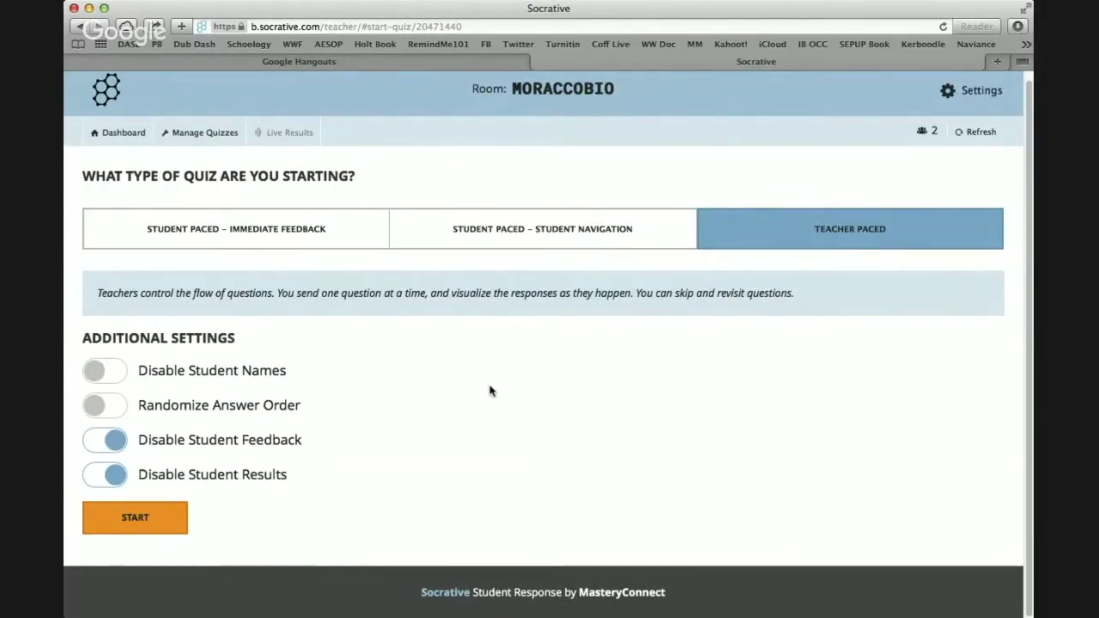
pyautogui.click(448, 235)
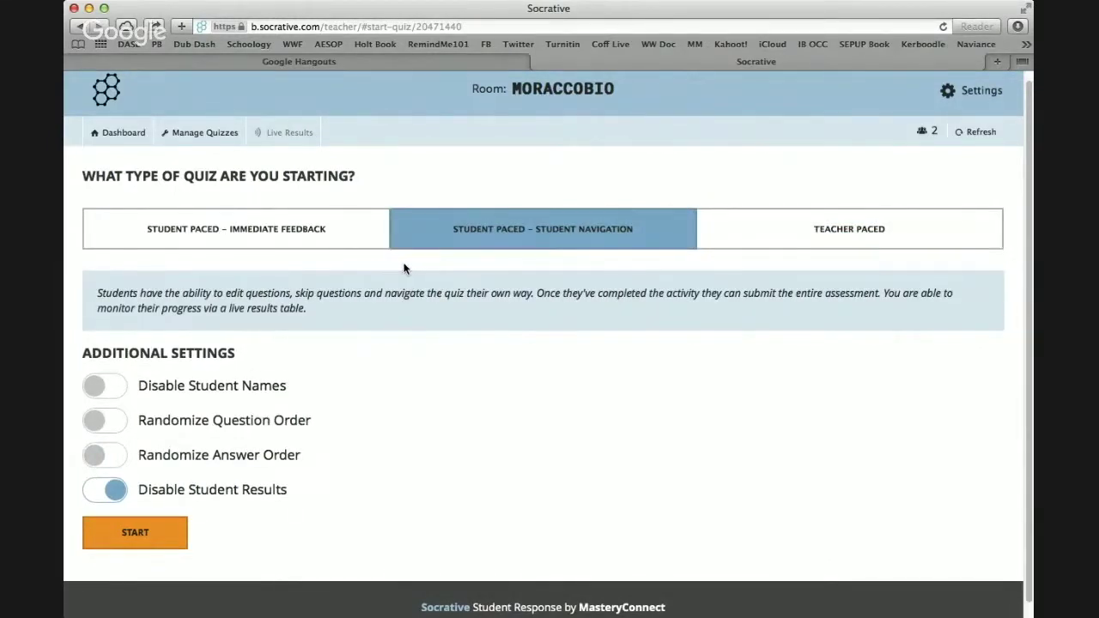
# Compare the additional settings of Student Paced – Immediate Feedback with those of Student Paced – Student Navigation.
pyautogui.click(313, 236)
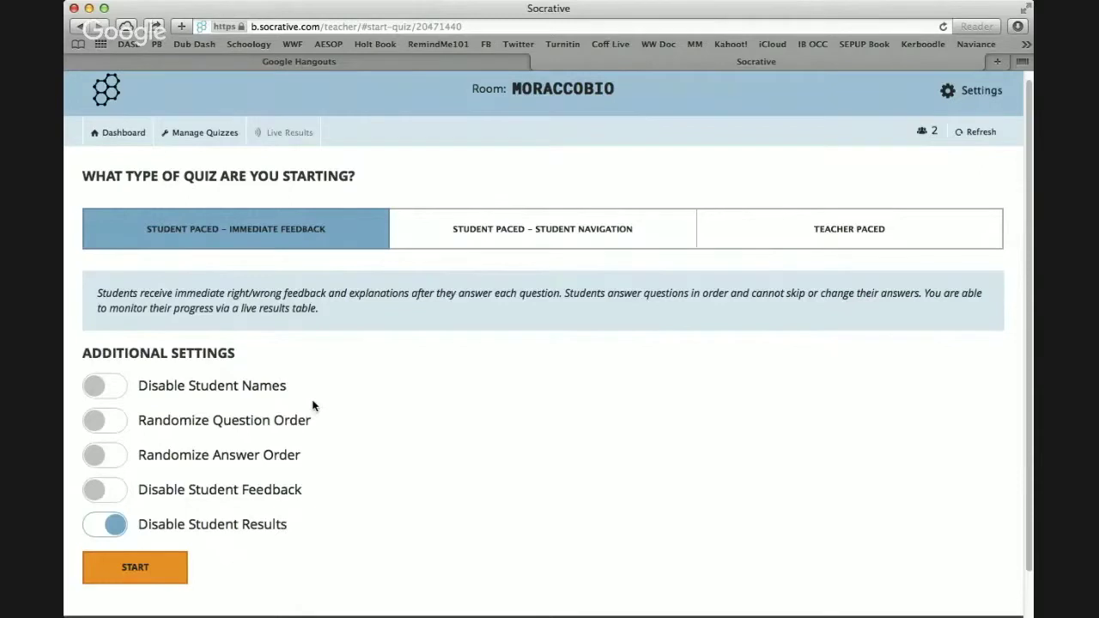
pyautogui.scroll(-1, 313, 405)
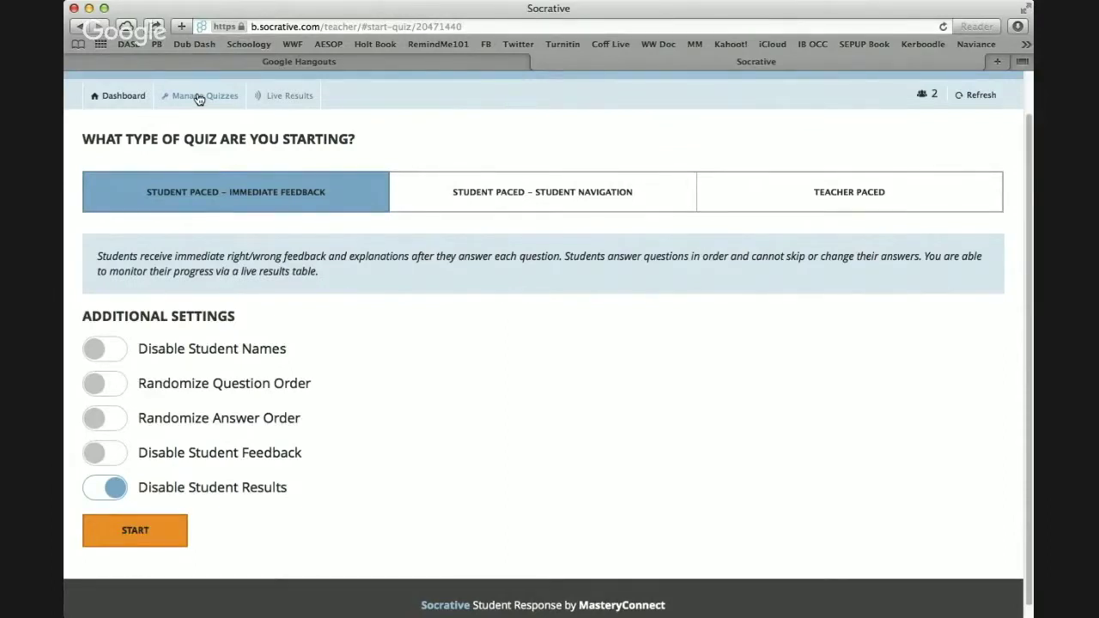
pyautogui.click(480, 187)
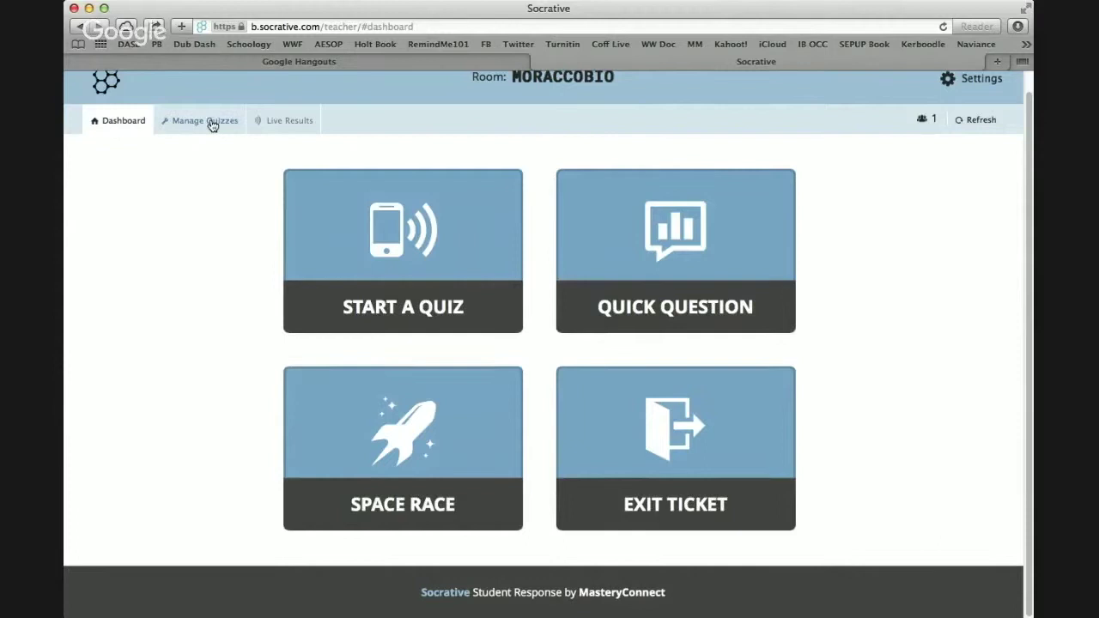
# Reopen the CRO Teacher Feature quiz from the saved quizzes in the editor, and save and exit it.
pyautogui.click(209, 122)
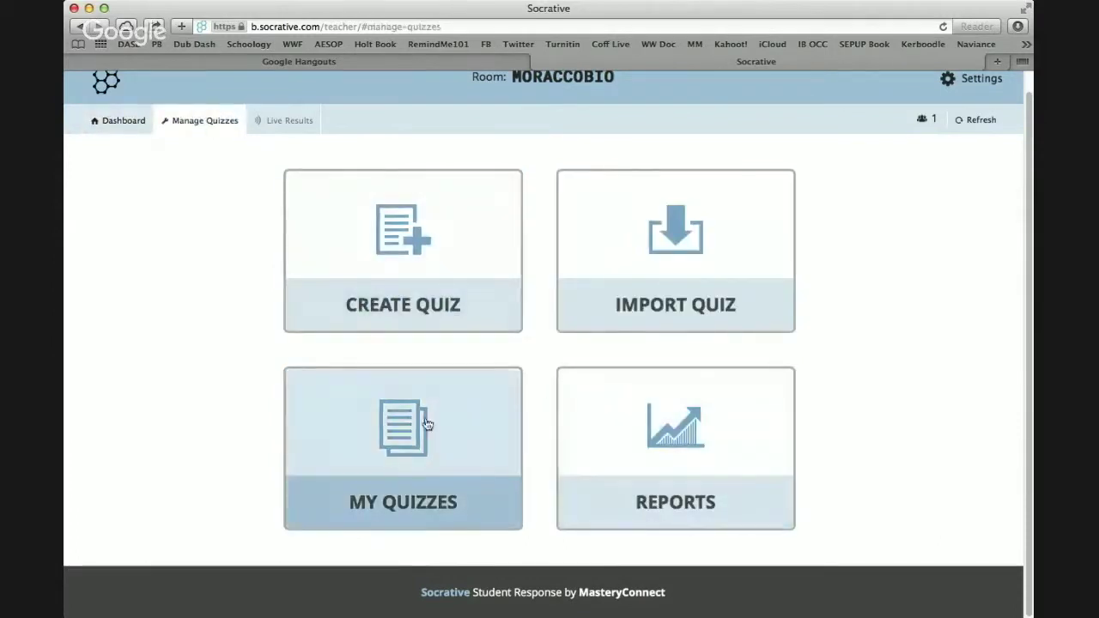
pyautogui.click(425, 426)
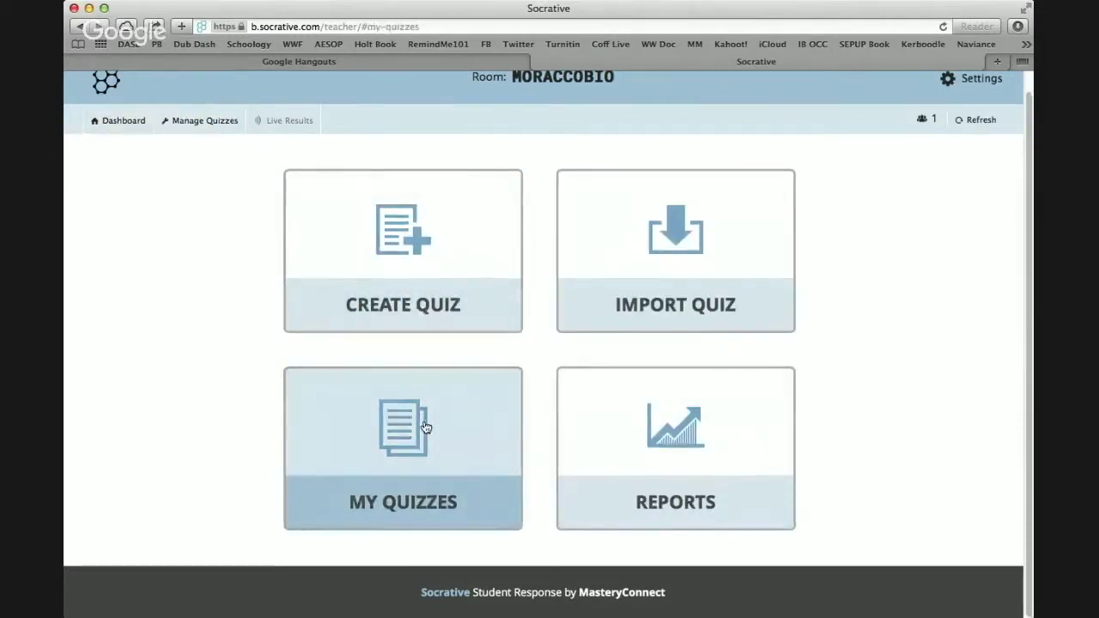
pyautogui.click(520, 268)
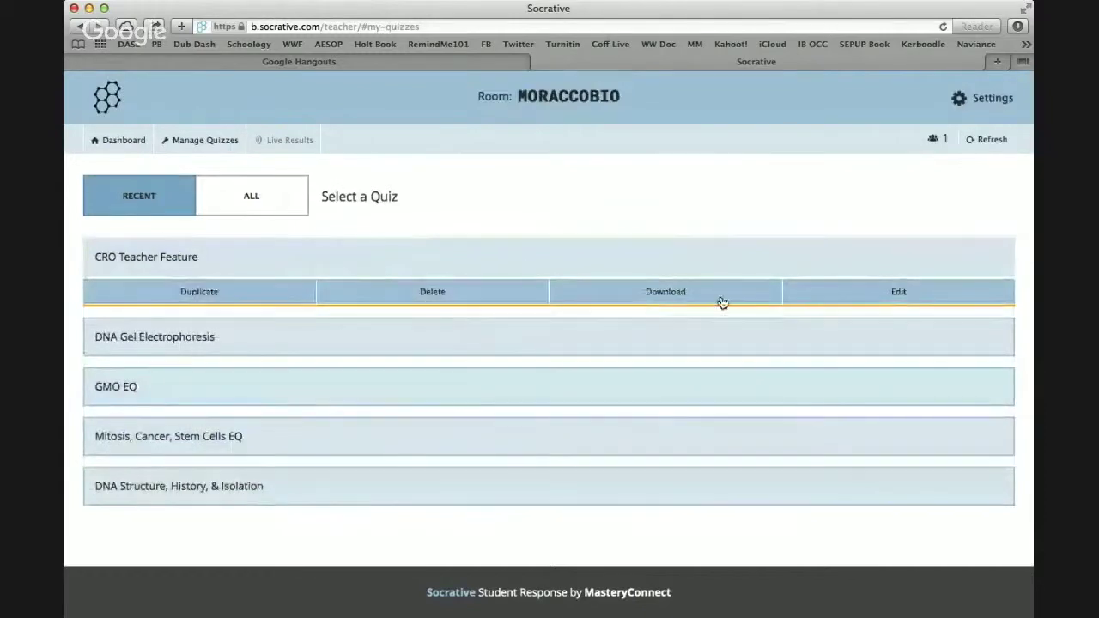
pyautogui.click(842, 273)
pyautogui.click(661, 258)
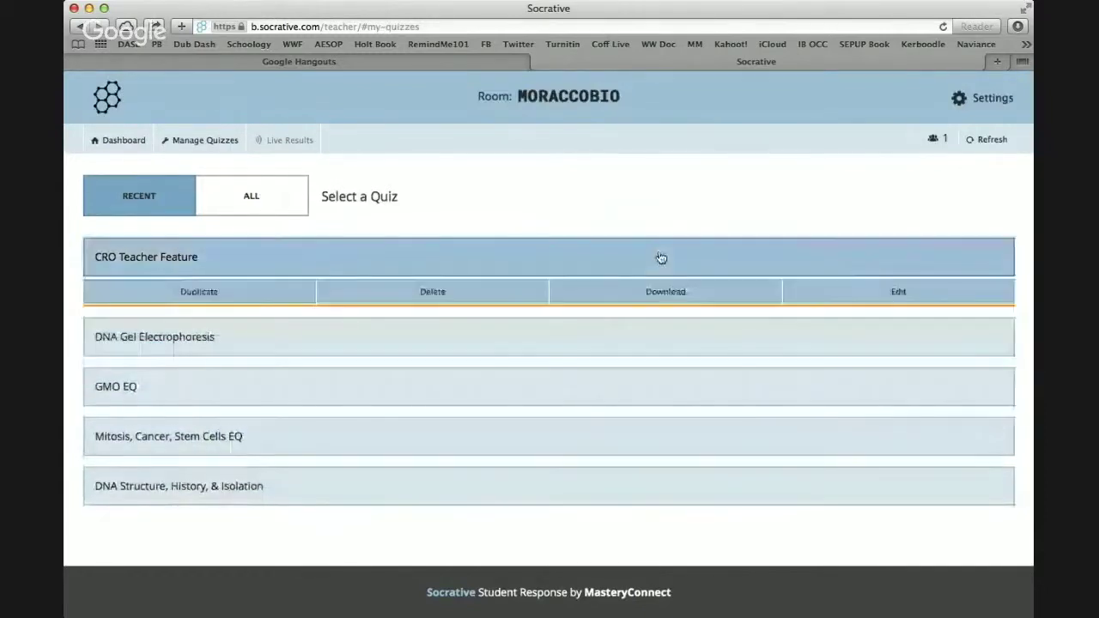
pyautogui.click(826, 300)
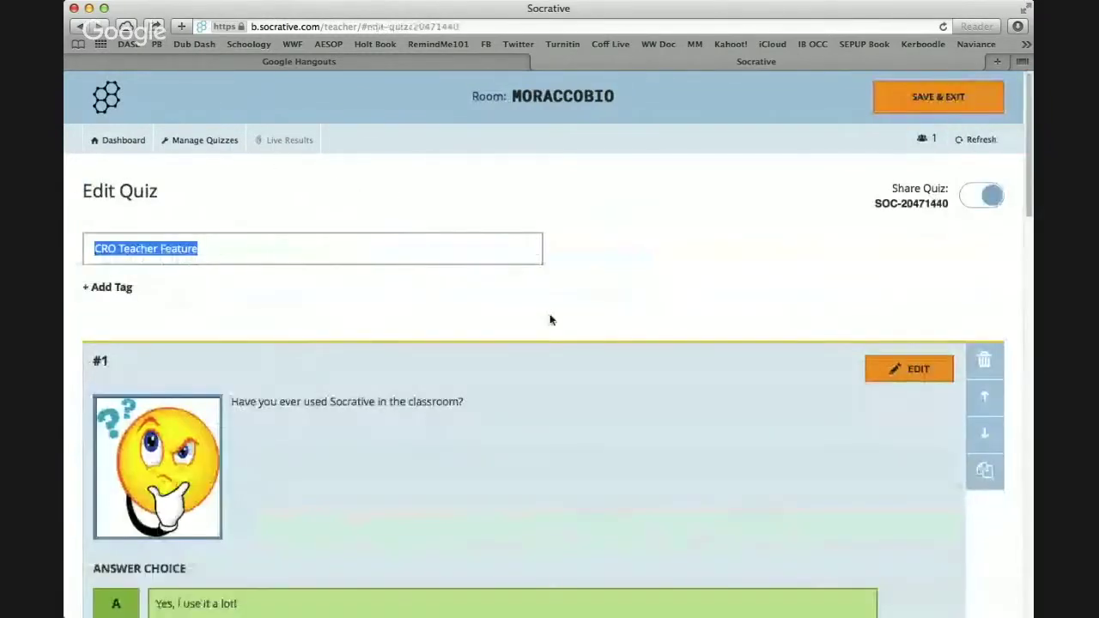
pyautogui.click(932, 97)
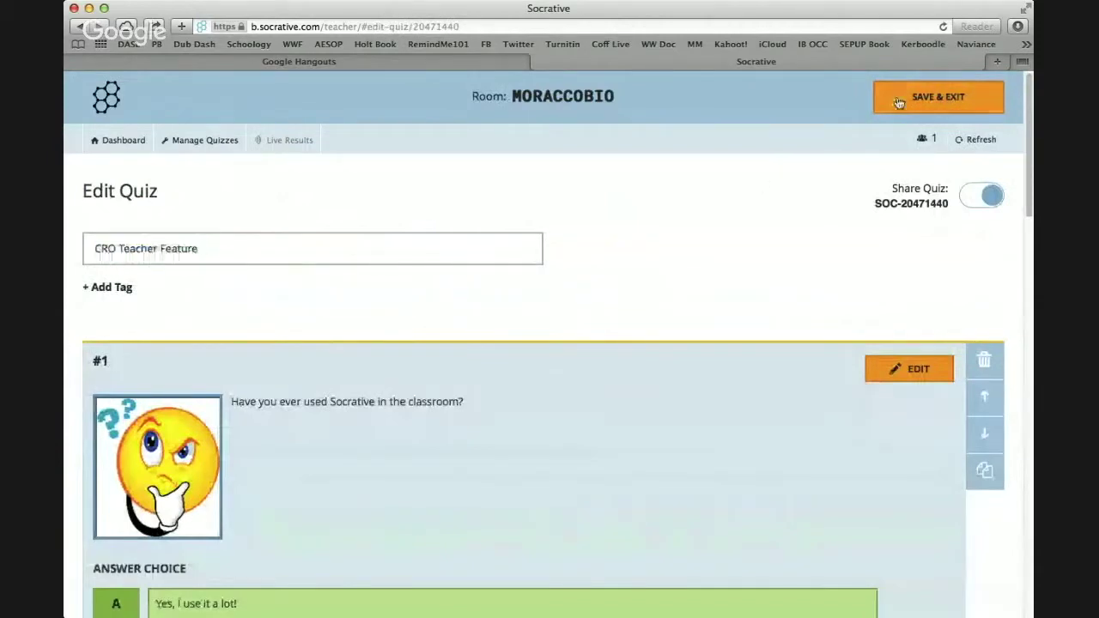
# Set up a run of the CRO Teacher Feature quiz as Student Paced – Student Navigation with Randomize Question Order enabled.
pyautogui.click(345, 342)
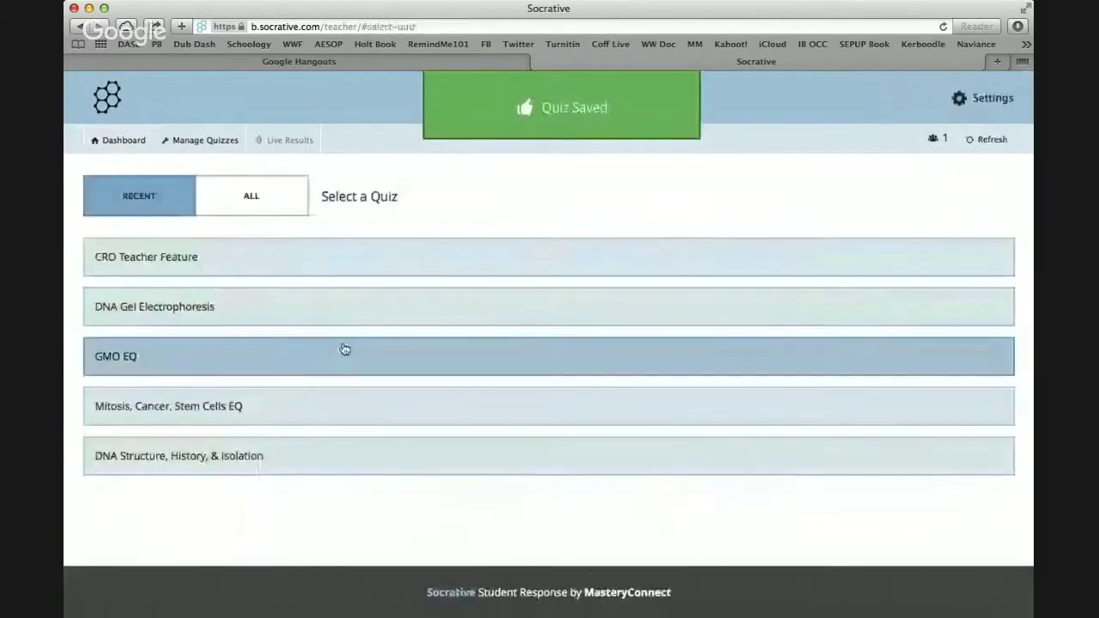
pyautogui.click(312, 266)
pyautogui.click(486, 243)
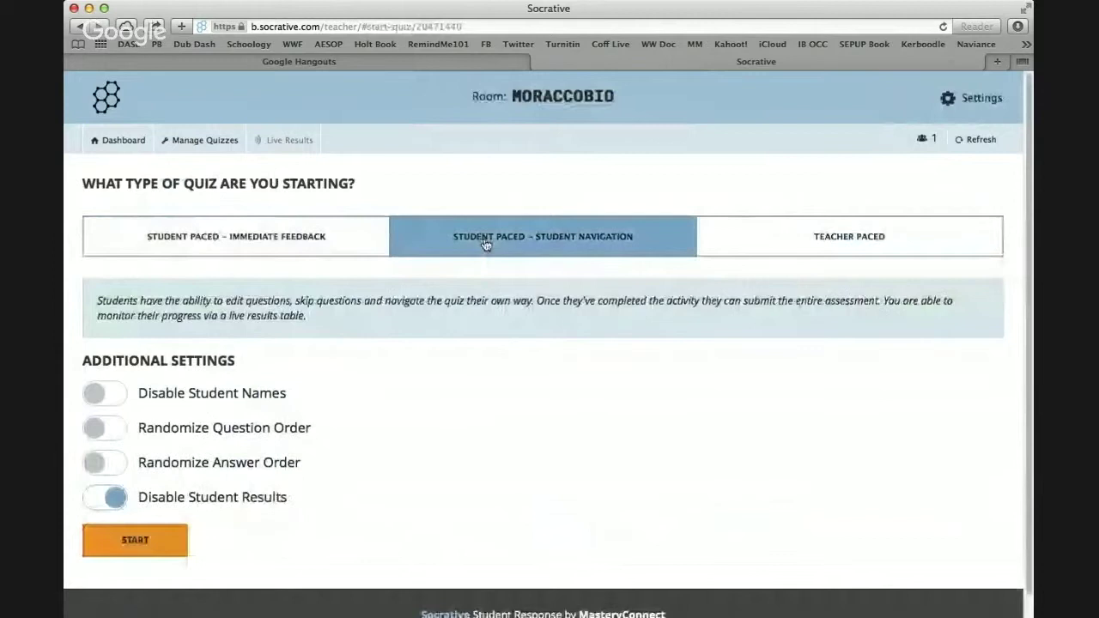
pyautogui.click(111, 434)
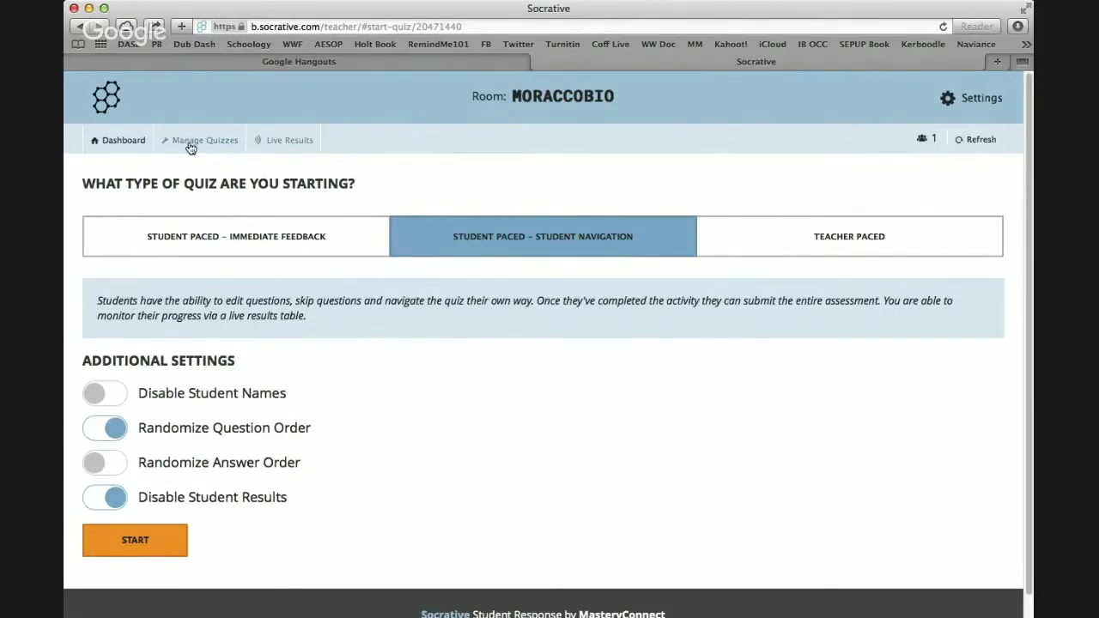
# Leave the quiz setup and download the DNA Gel Electrophoresis quiz from the saved quizzes.
pyautogui.click(159, 63)
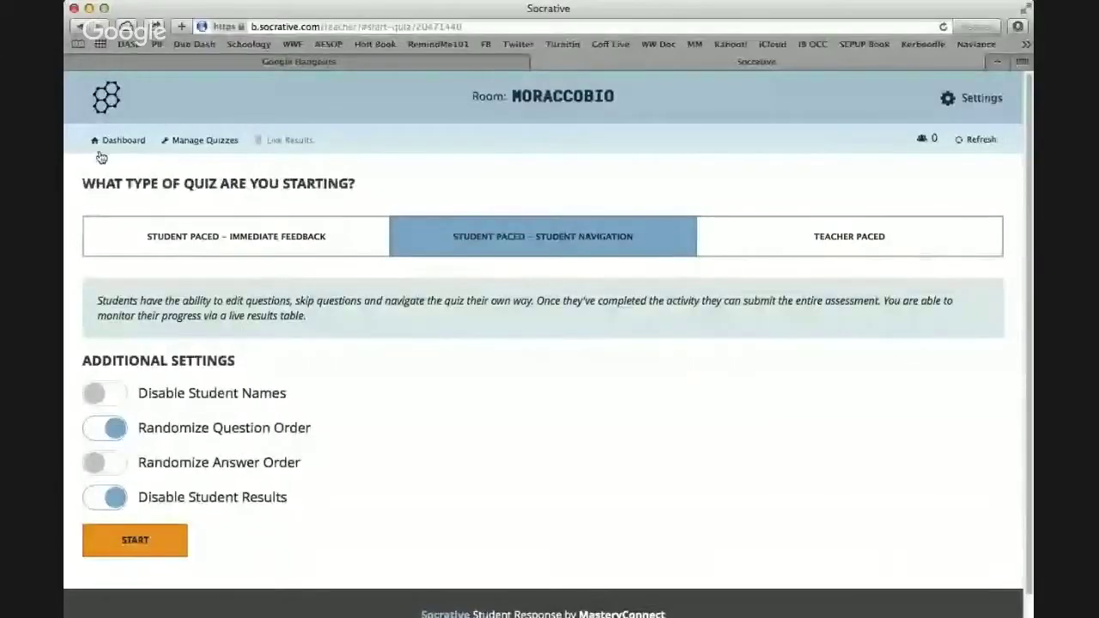
pyautogui.click(115, 140)
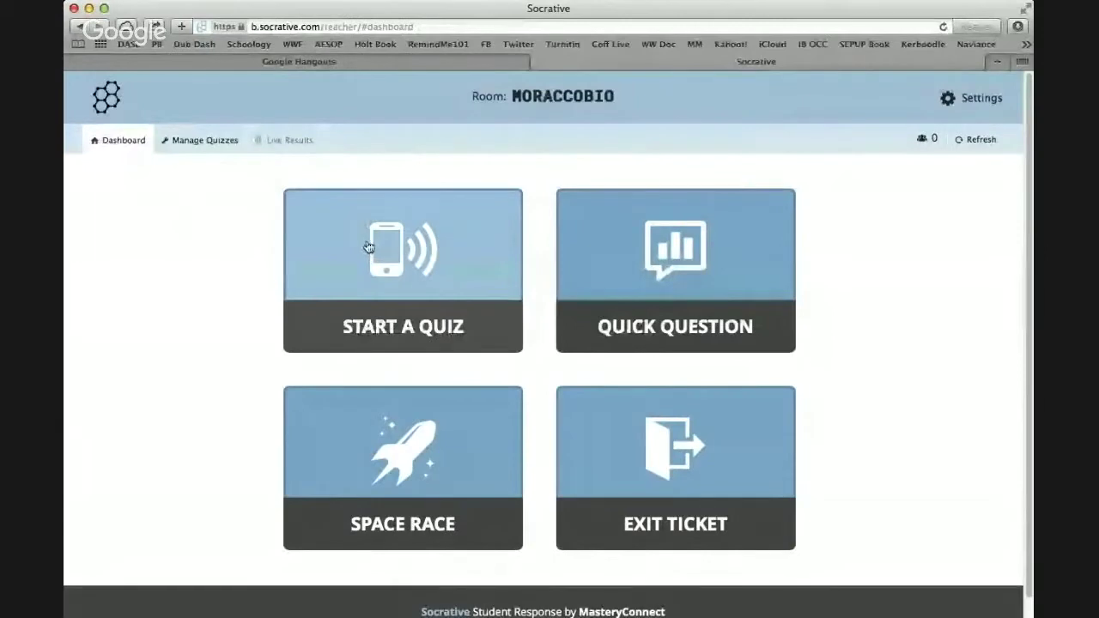
pyautogui.click(237, 156)
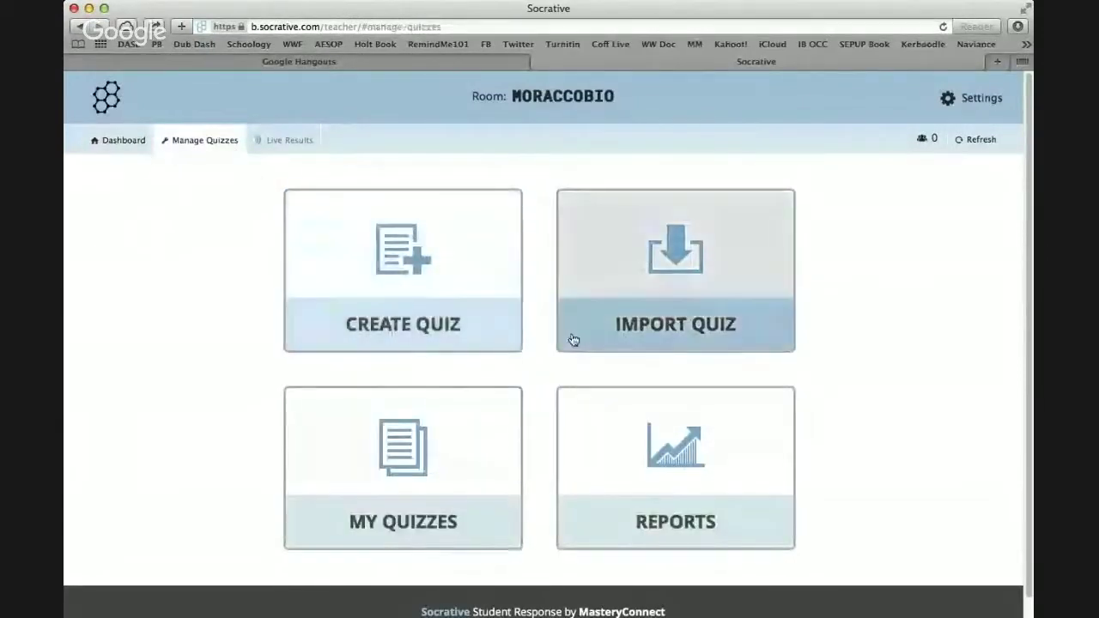
pyautogui.click(421, 440)
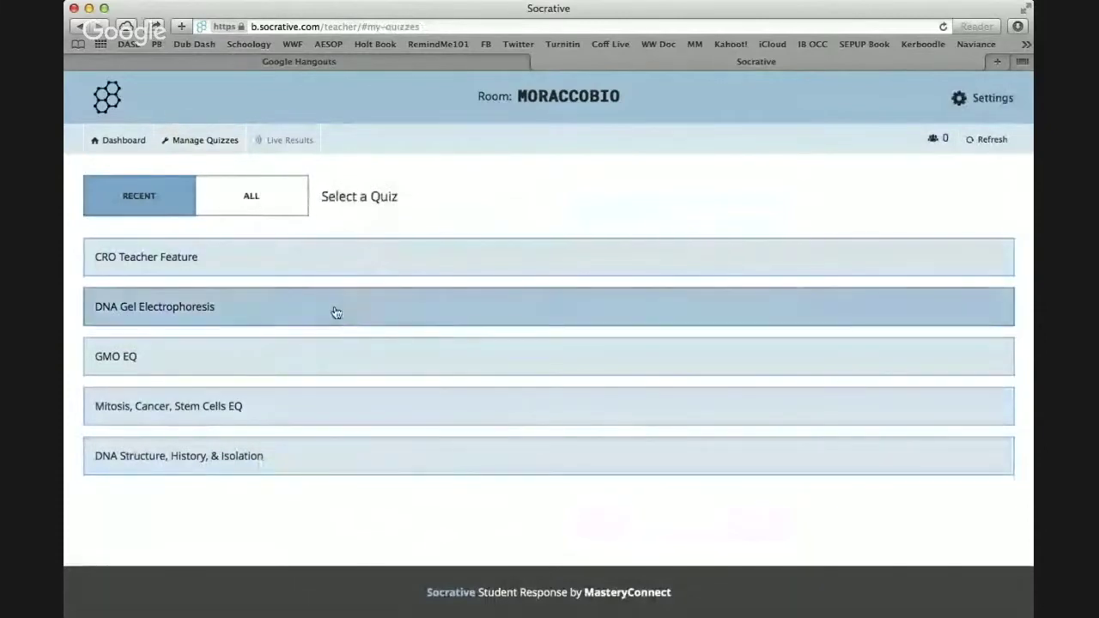
pyautogui.click(429, 318)
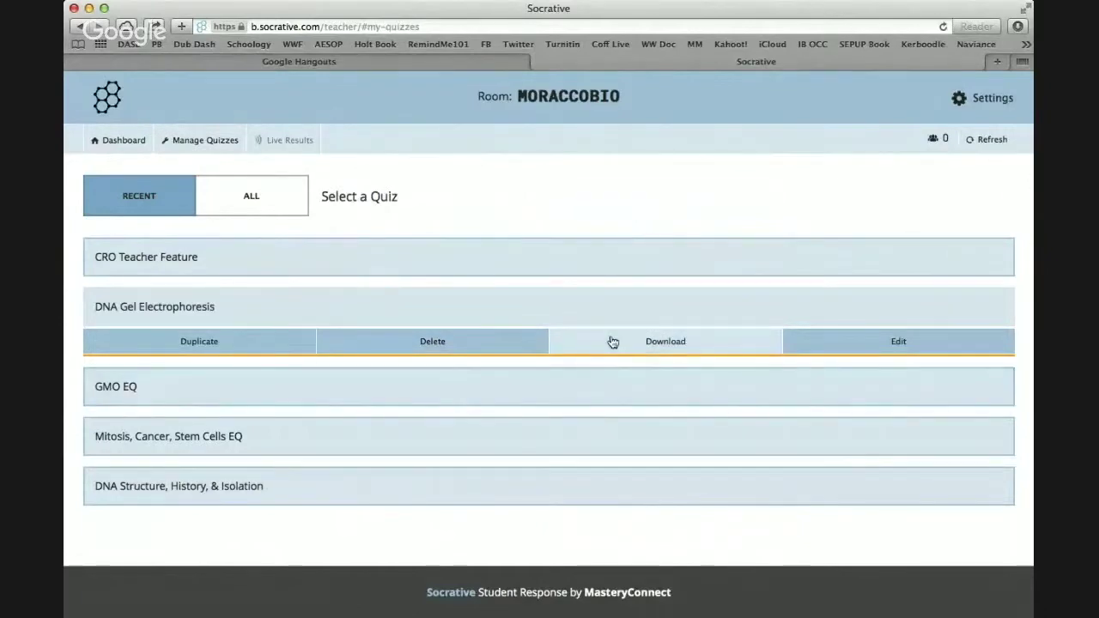
pyautogui.click(570, 346)
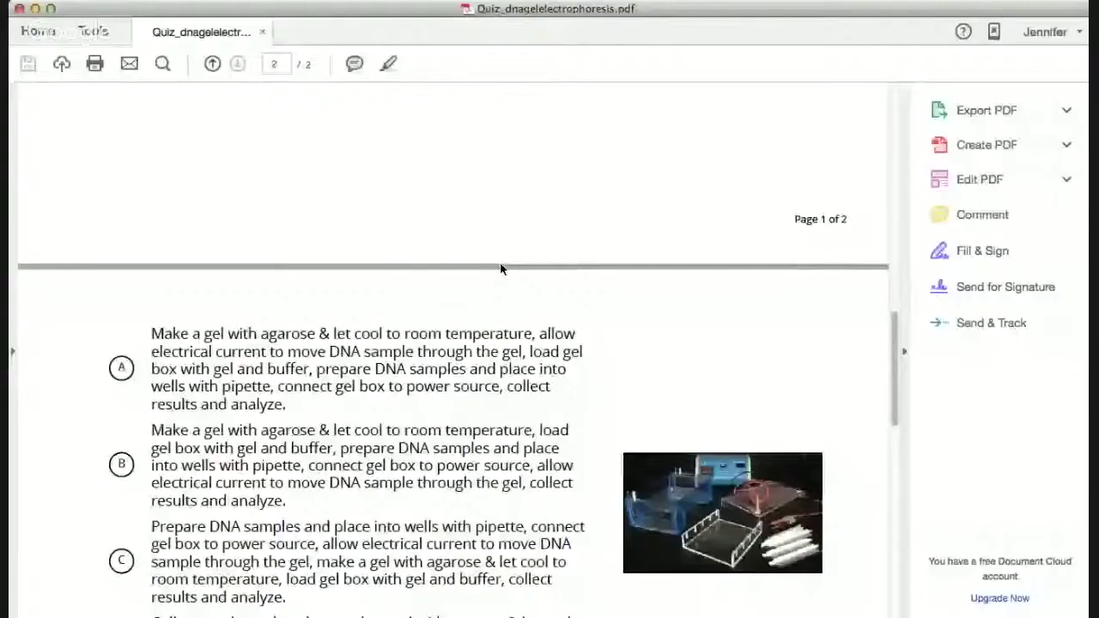
# Examine the layout, images and answer choices of questions 1 to 6 in the downloaded DNA Gel Electrophoresis PDF.
pyautogui.scroll(15, 501, 269)
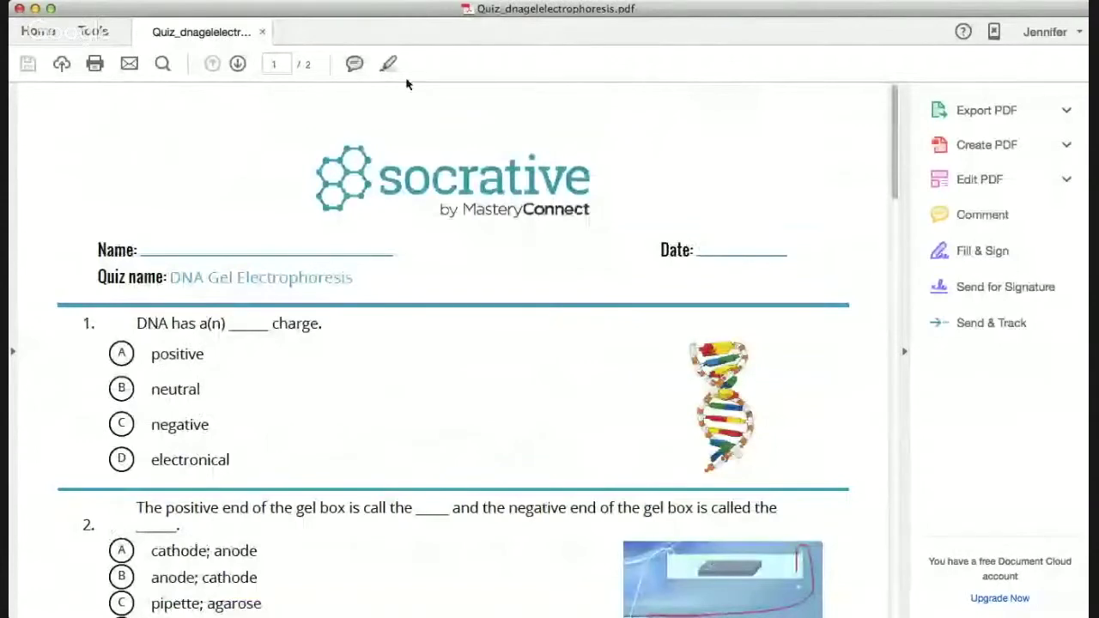
pyautogui.scroll(-2, 500, 338)
pyautogui.scroll(-5, 500, 337)
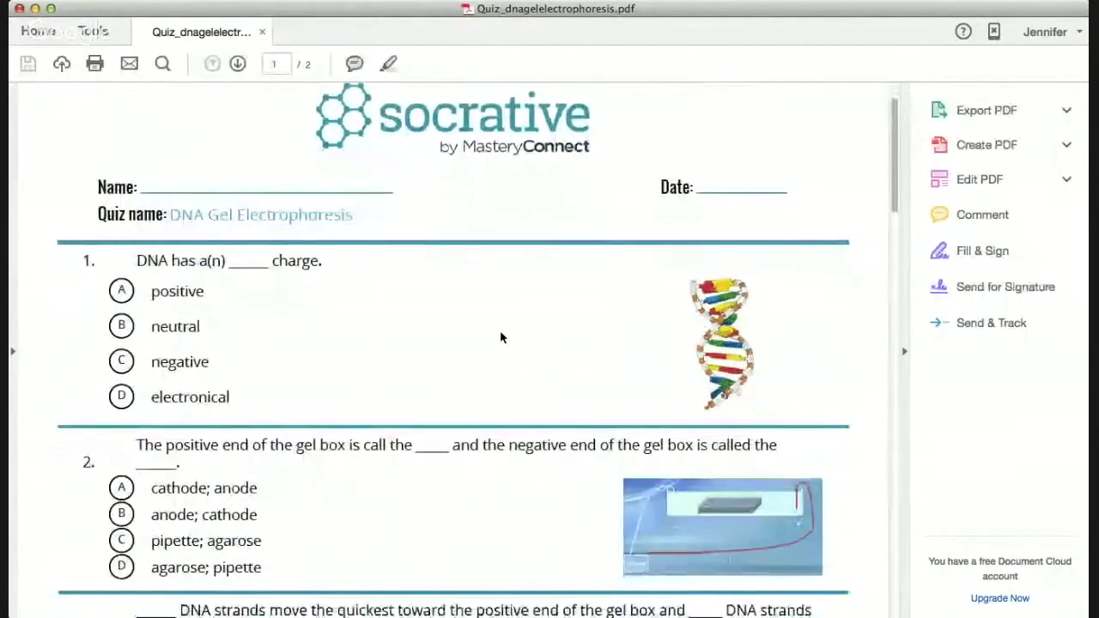
pyautogui.scroll(-2, 502, 335)
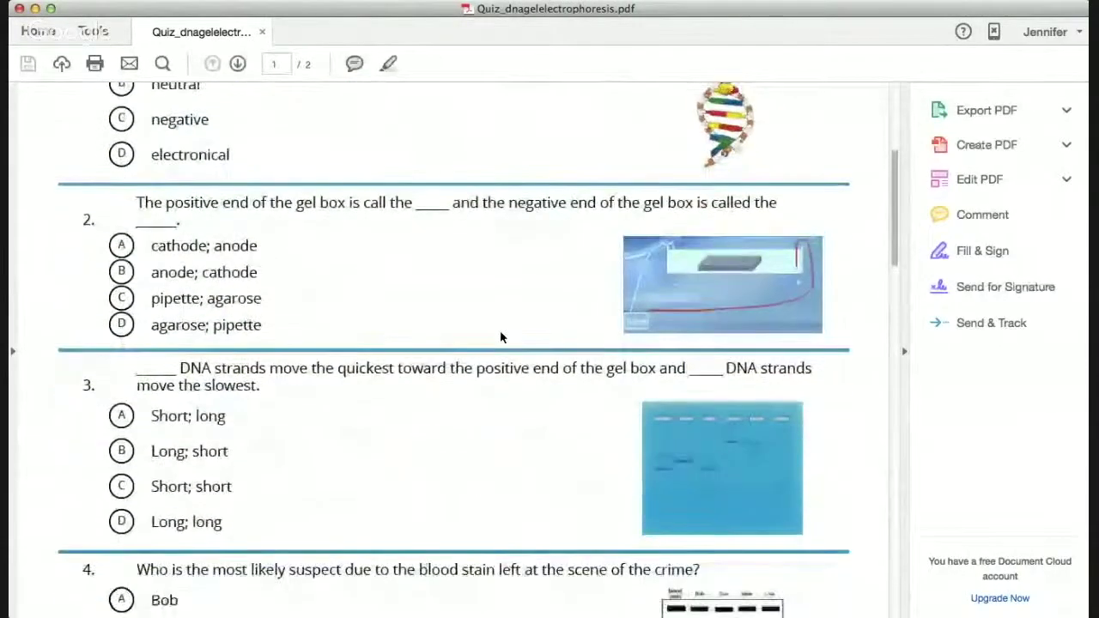
pyautogui.scroll(-5, 501, 333)
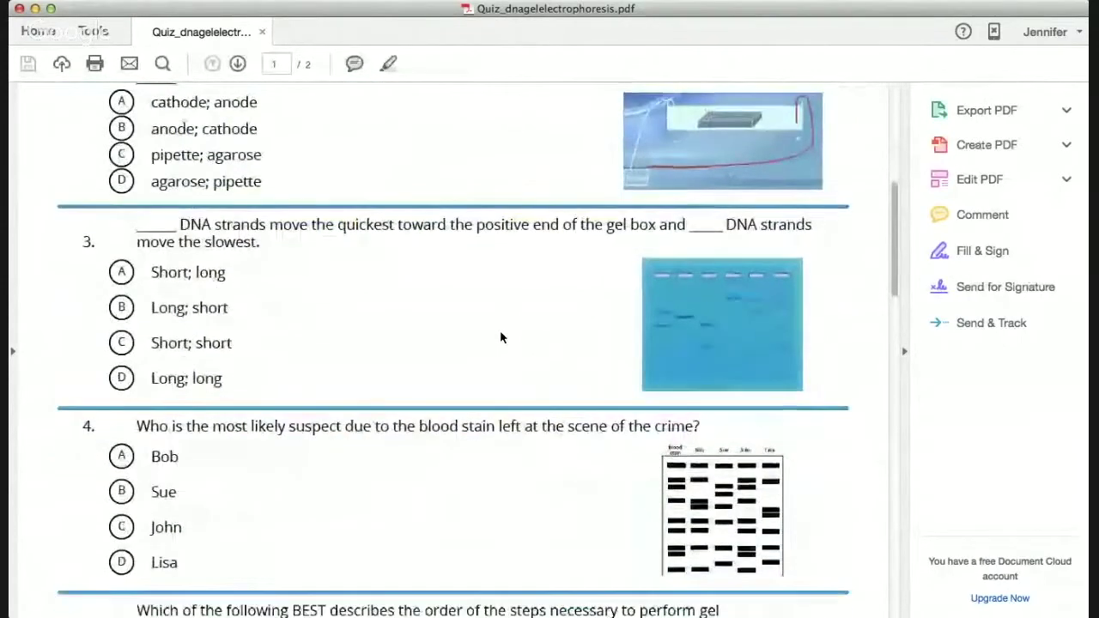
pyautogui.scroll(-2, 501, 336)
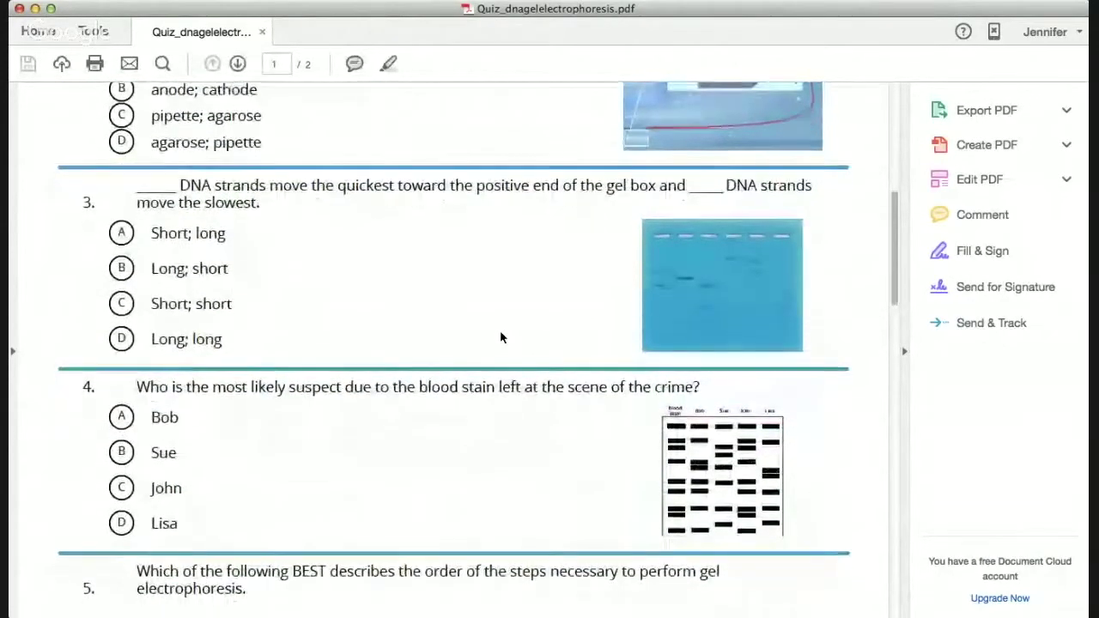
pyautogui.scroll(-15, 502, 337)
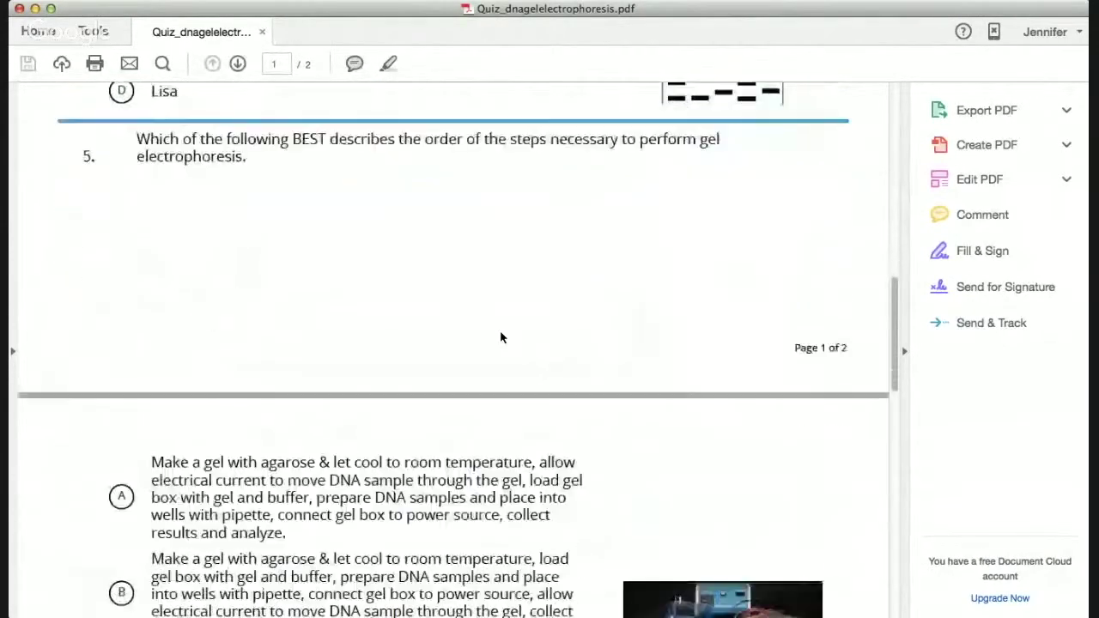
pyautogui.scroll(-10, 501, 338)
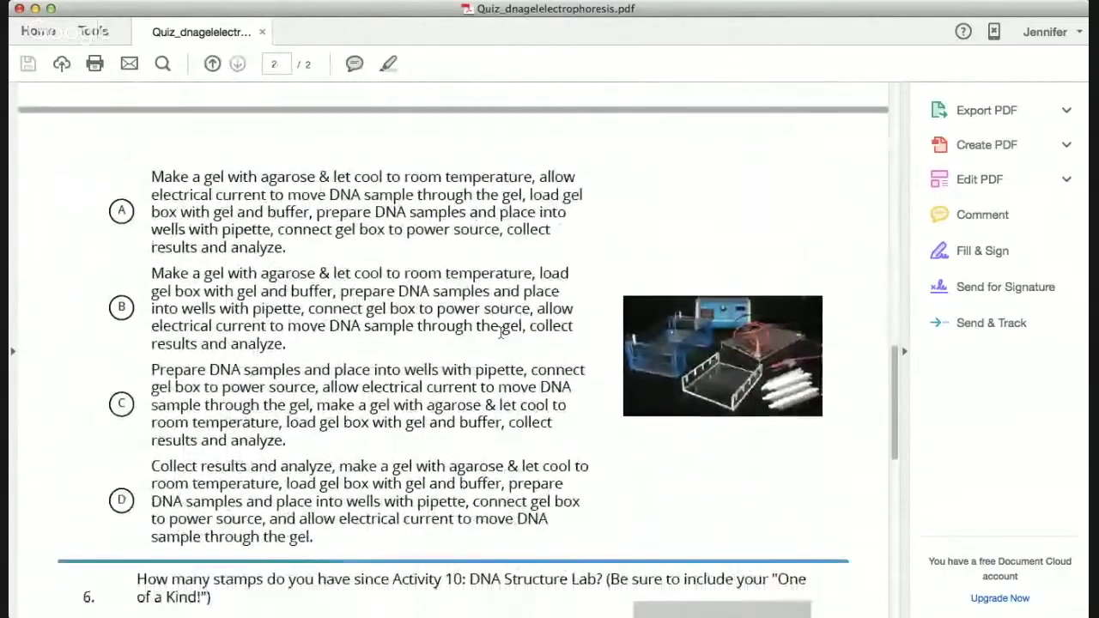
pyautogui.scroll(-3, 501, 334)
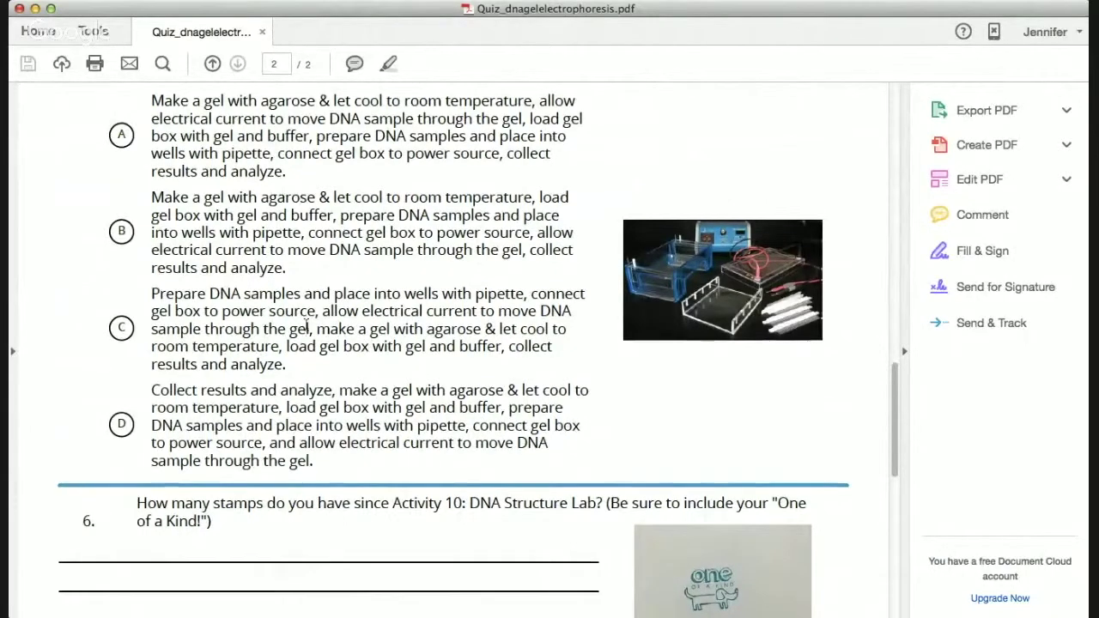
pyautogui.scroll(15, 307, 326)
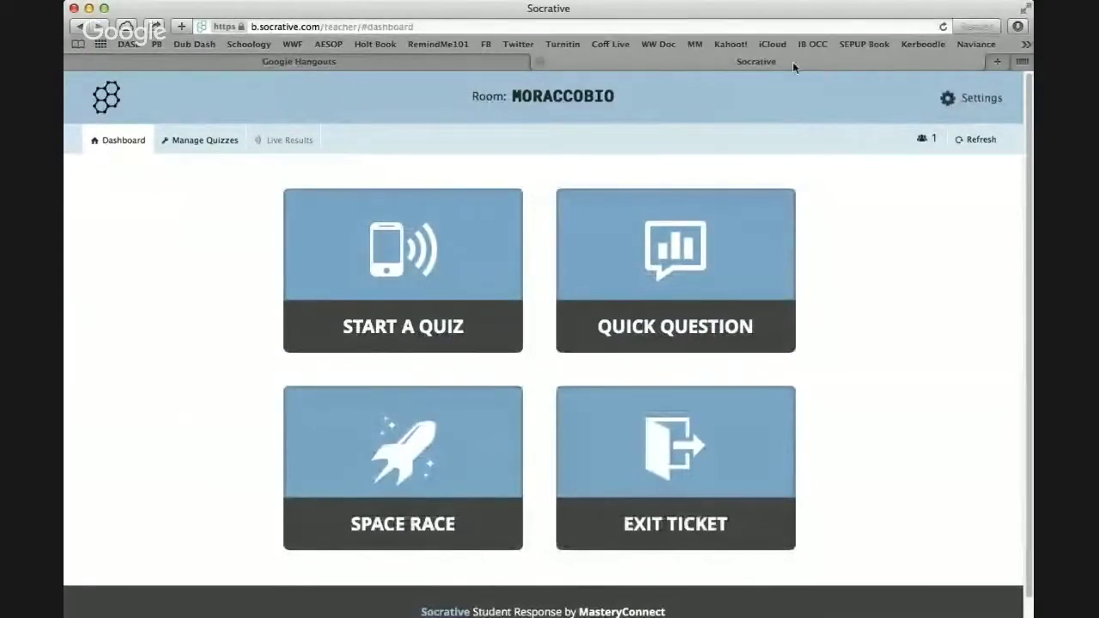
# Look over the teacher profile fields in Socrative, try to submit the profile, and return to the dashboard.
pyautogui.scroll(-2, 189, 269)
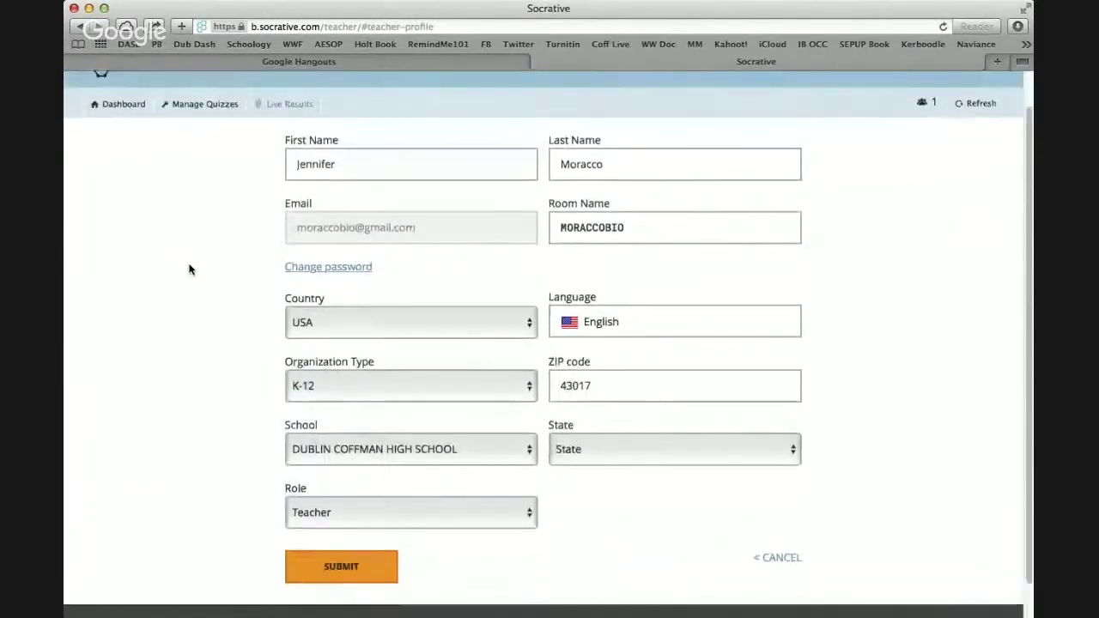
pyautogui.scroll(2, 189, 270)
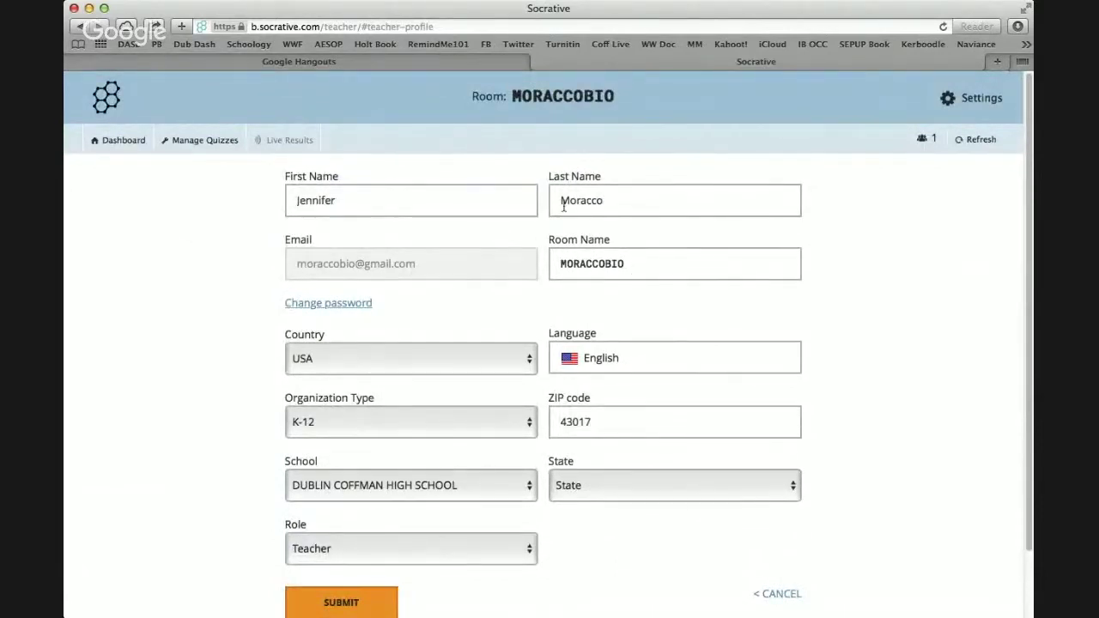
pyautogui.press('Return')
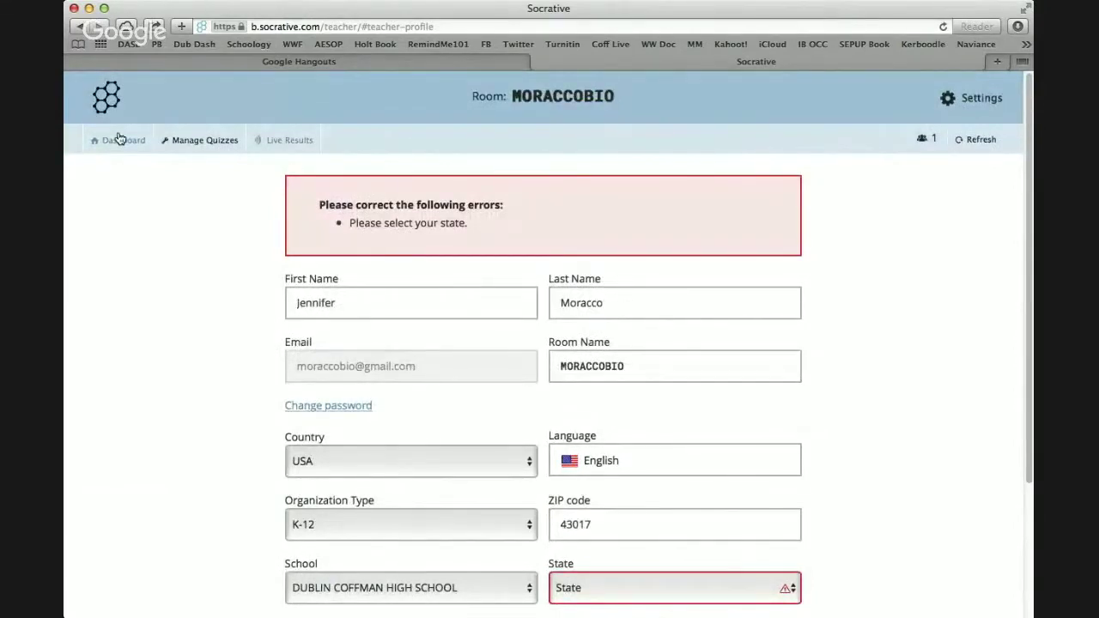
pyautogui.click(120, 139)
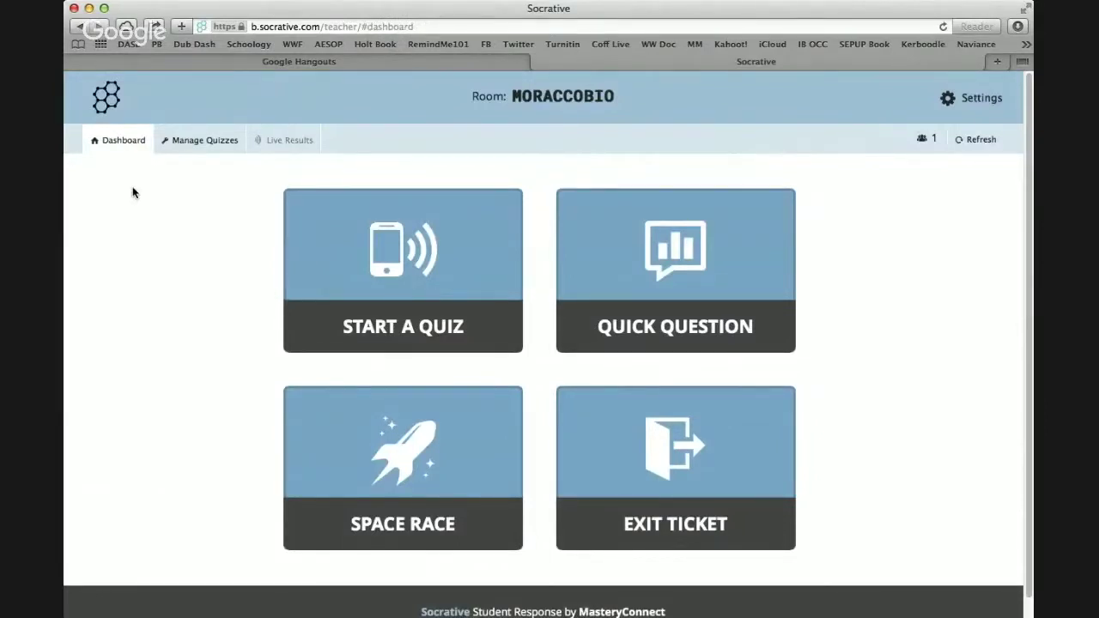
# Start an Exit Ticket from the dashboard and view the live results of questions #1 and #2.
pyautogui.hotkey('ctrl', 'shift', 'Tab')
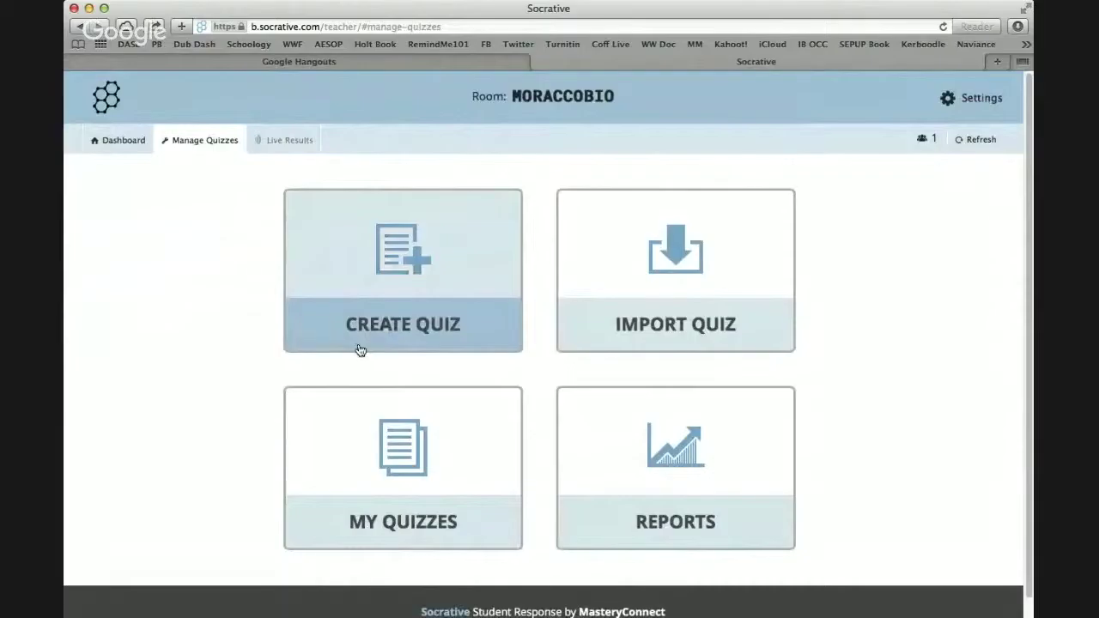
pyautogui.click(129, 143)
pyautogui.click(628, 401)
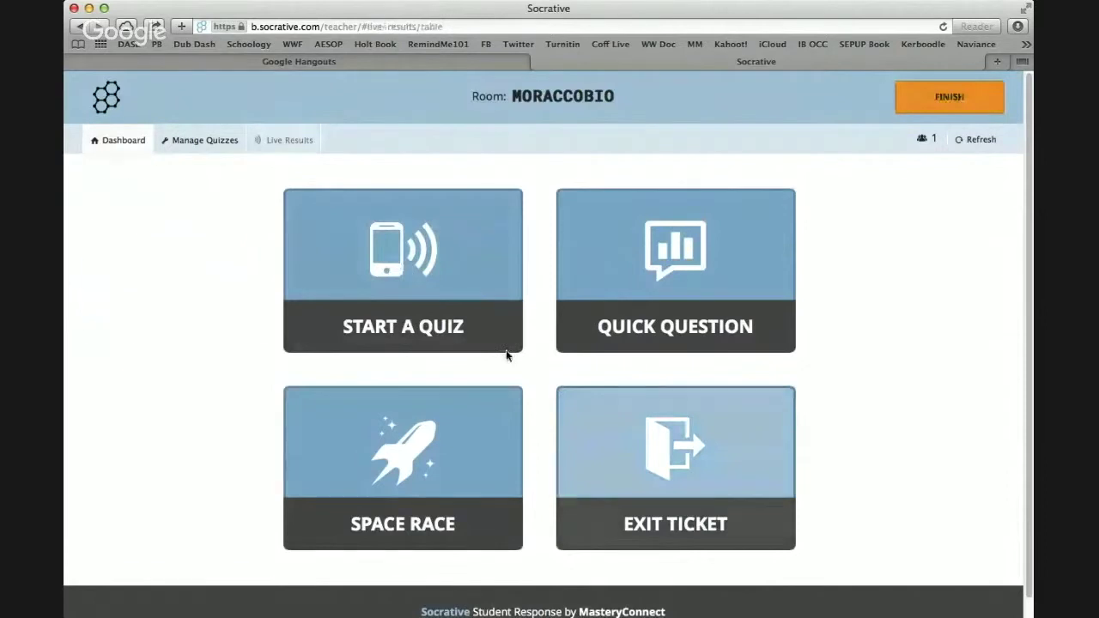
pyautogui.click(310, 277)
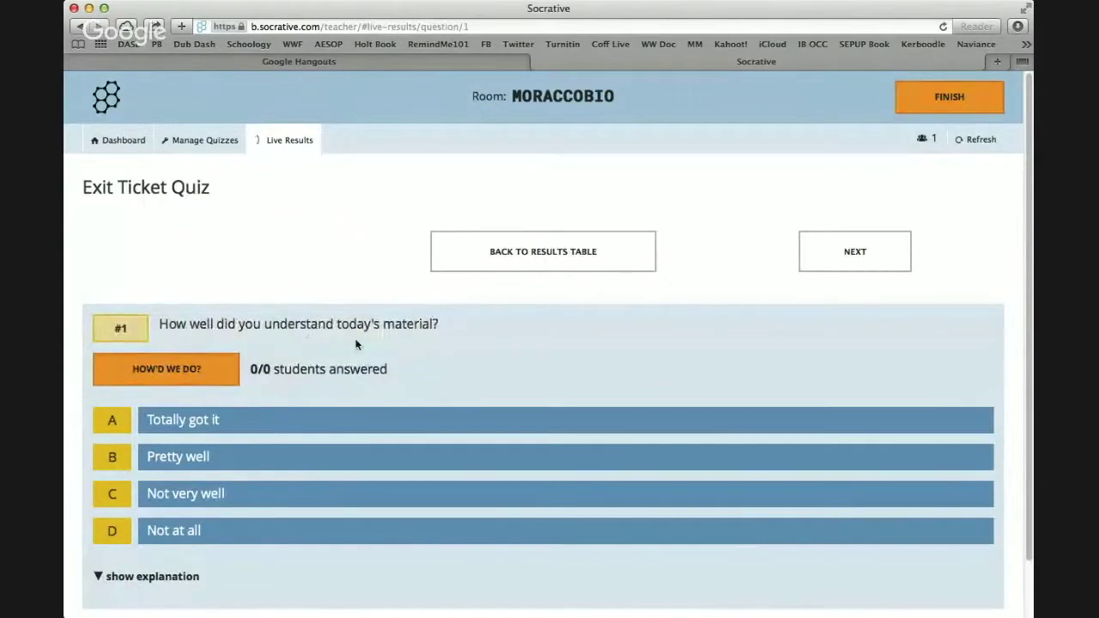
pyautogui.click(871, 255)
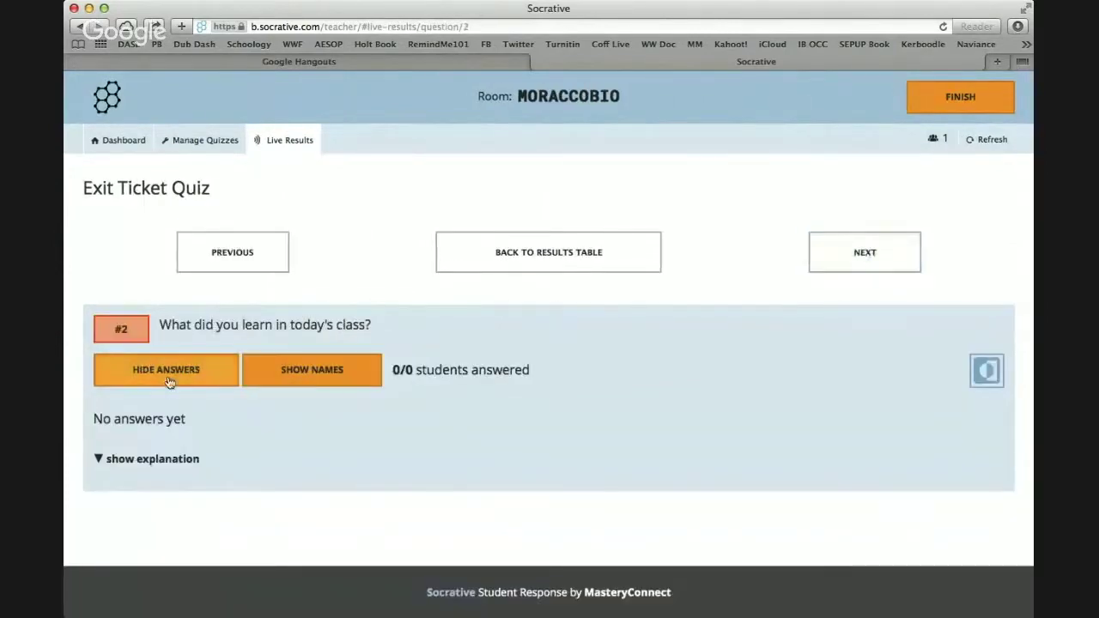
# View the live results of Exit Ticket question #3, then finish the activity and return to the dashboard.
pyautogui.click(879, 247)
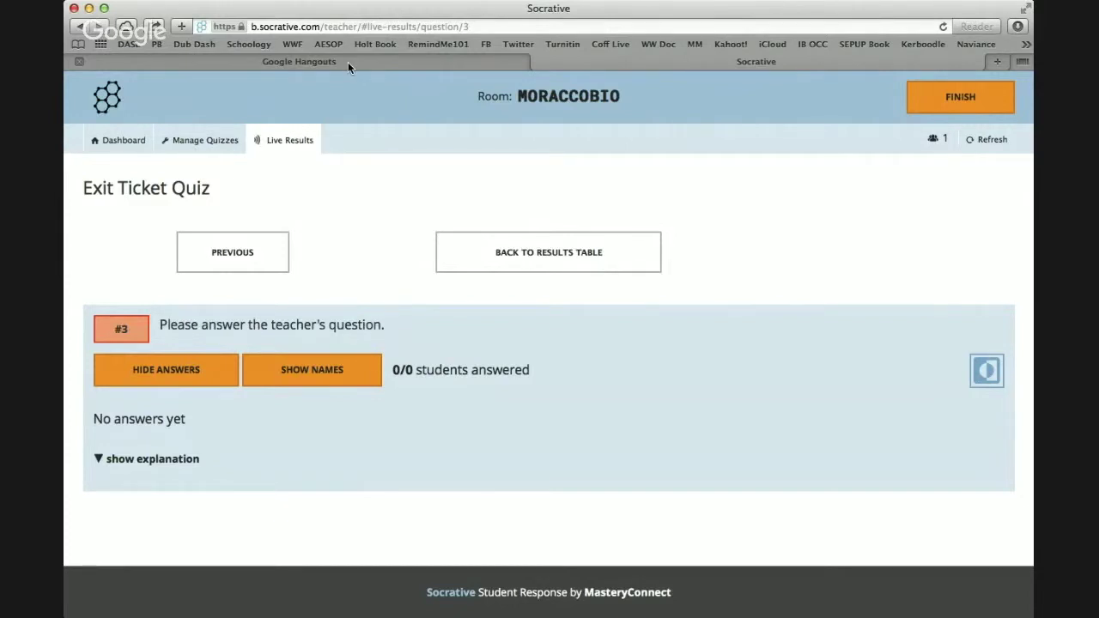
pyautogui.click(348, 62)
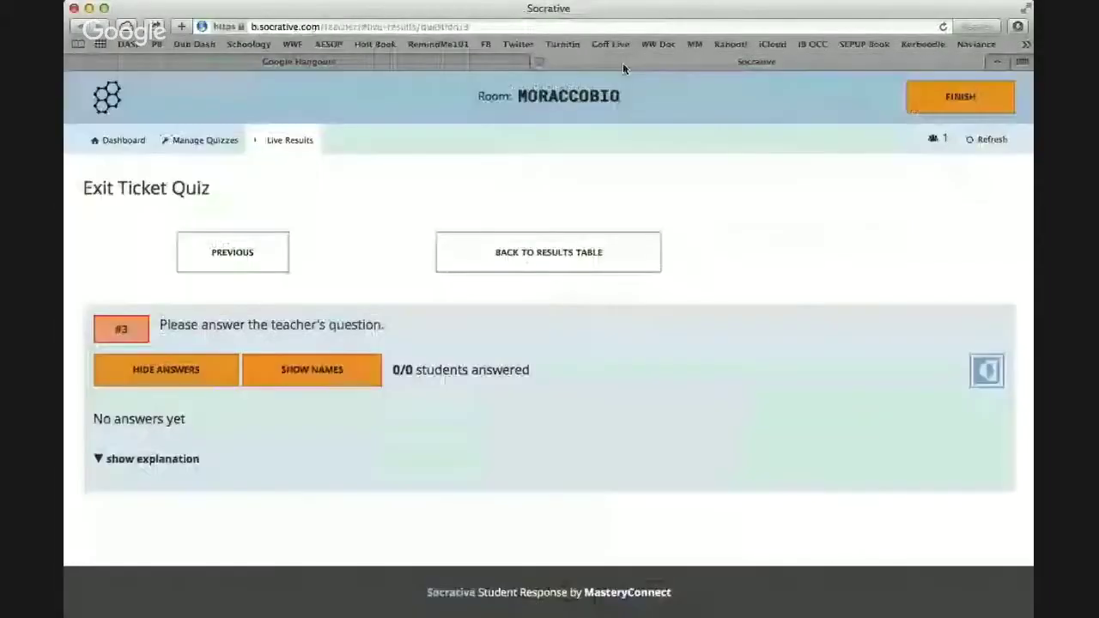
pyautogui.click(961, 96)
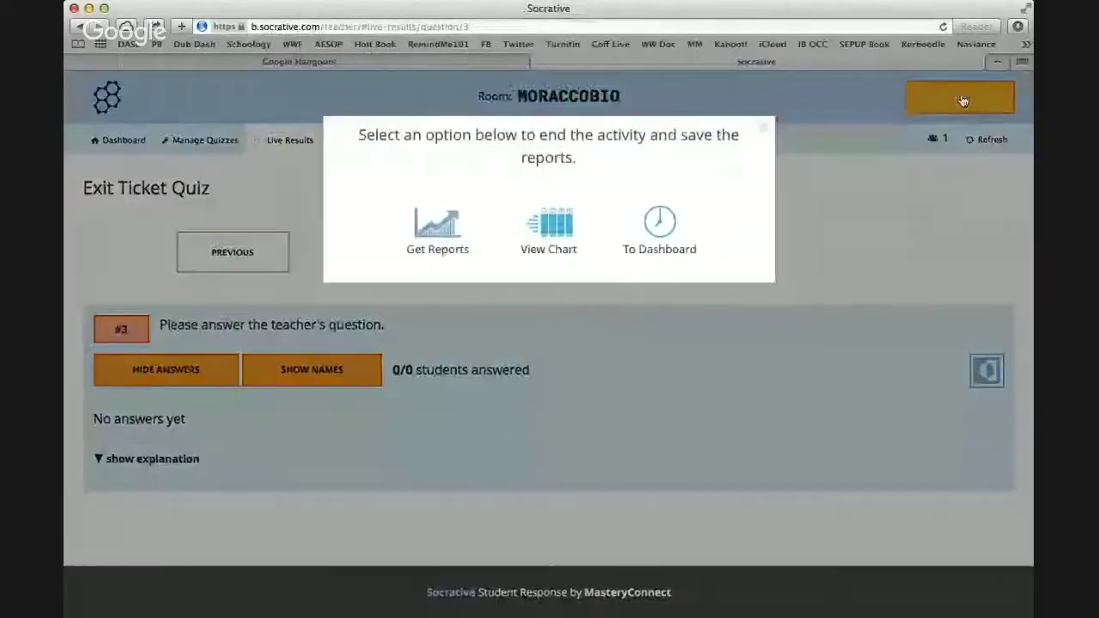
pyautogui.click(660, 228)
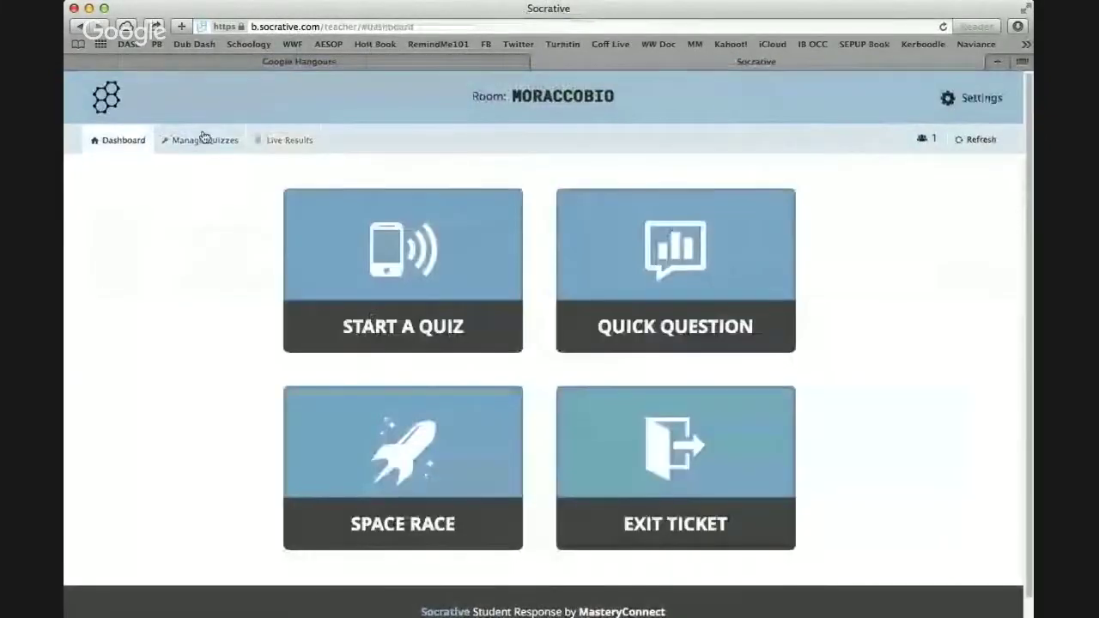
# Look over the options for importing a quiz by SOC number or Excel file, and return to quiz management.
pyautogui.click(206, 142)
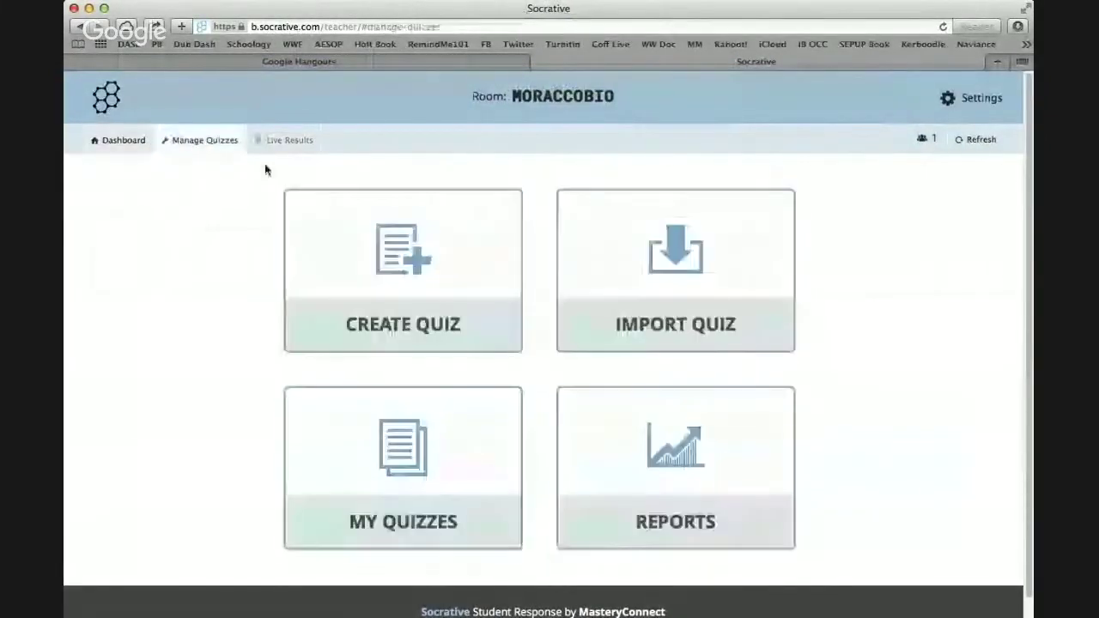
pyautogui.click(643, 265)
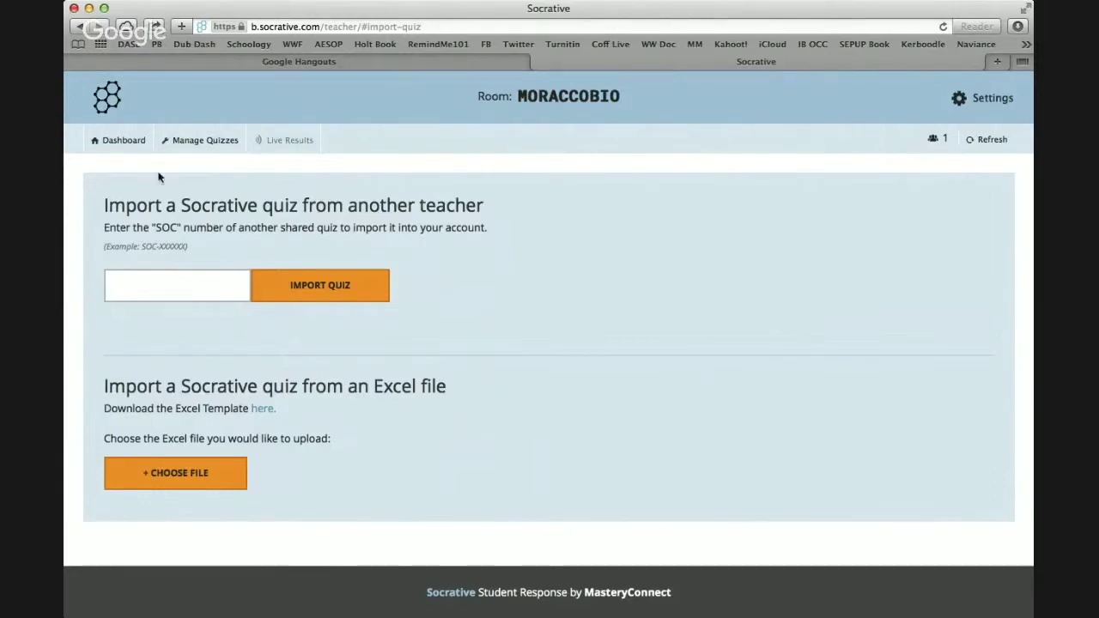
pyautogui.click(203, 140)
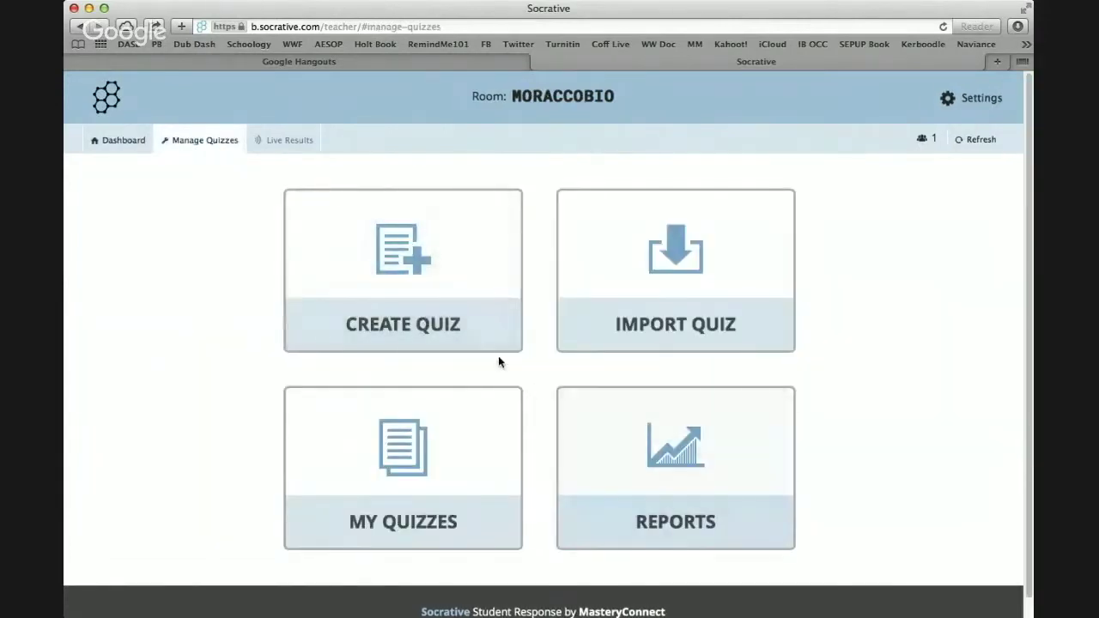
# Create a new quiz and name it "Stuff & Things!".
pyautogui.click(399, 273)
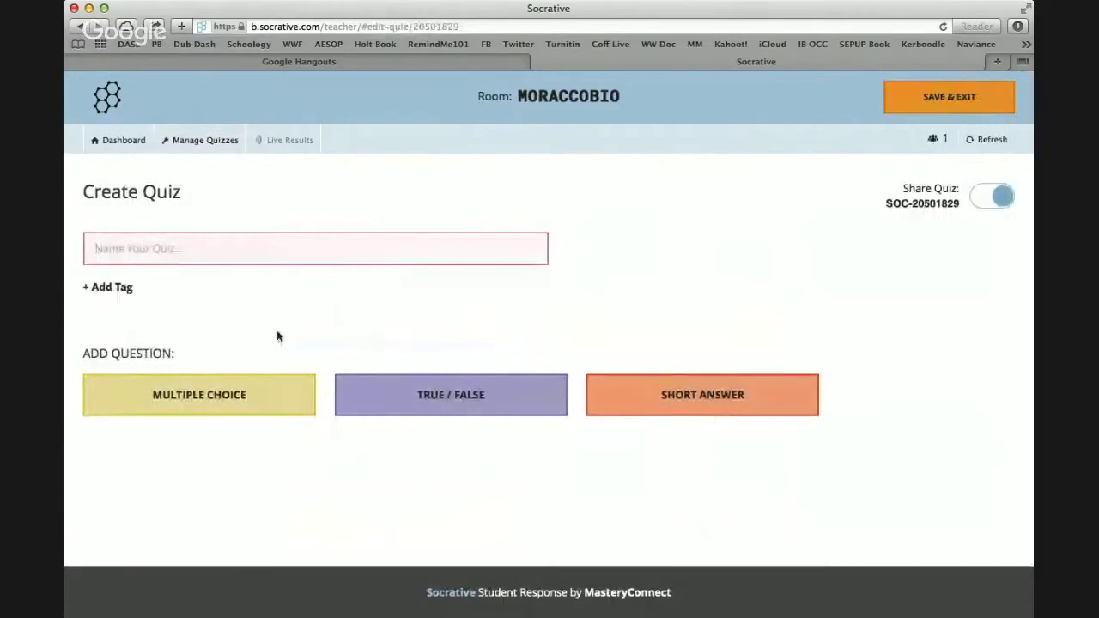
pyautogui.write('Stuff & T')
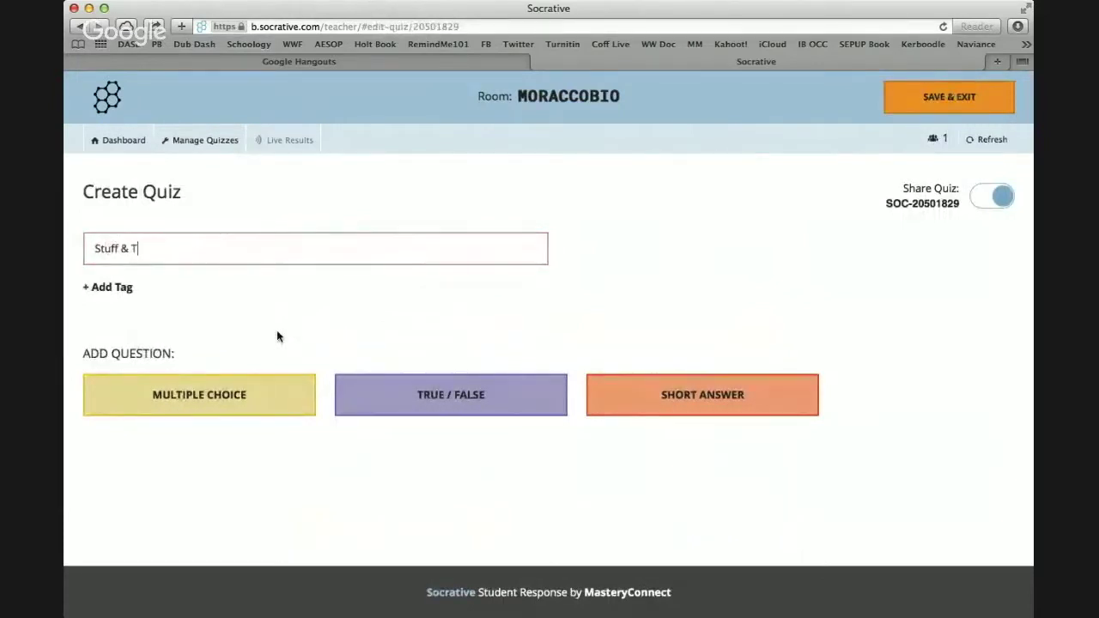
pyautogui.write('hing')
pyautogui.press('BackSpace')
pyautogui.press('BackSpace')
pyautogui.press('BackSpace')
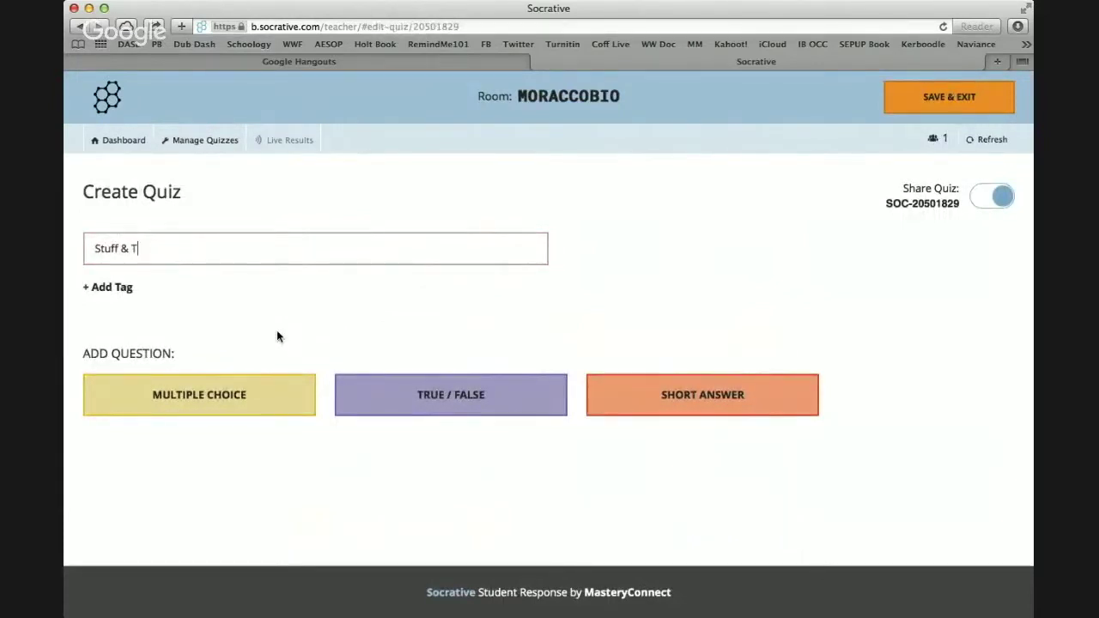
pyautogui.write('hings!')
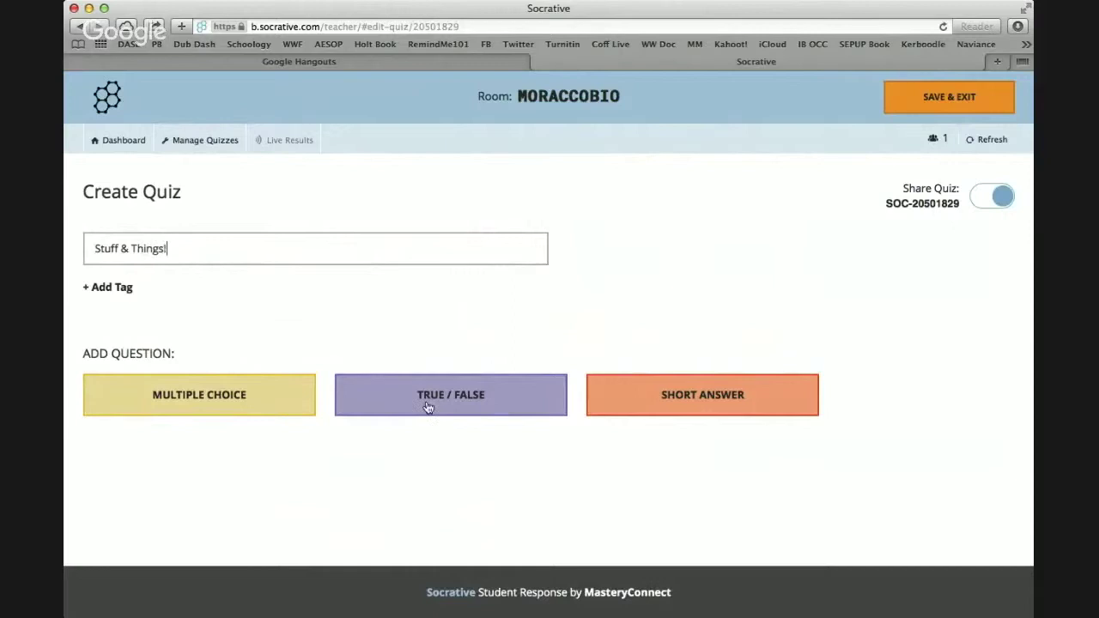
# Add a multiple-choice question "asjklaj" with "asxndas." as correct answer A, and try to leave for the dashboard.
pyautogui.click(261, 391)
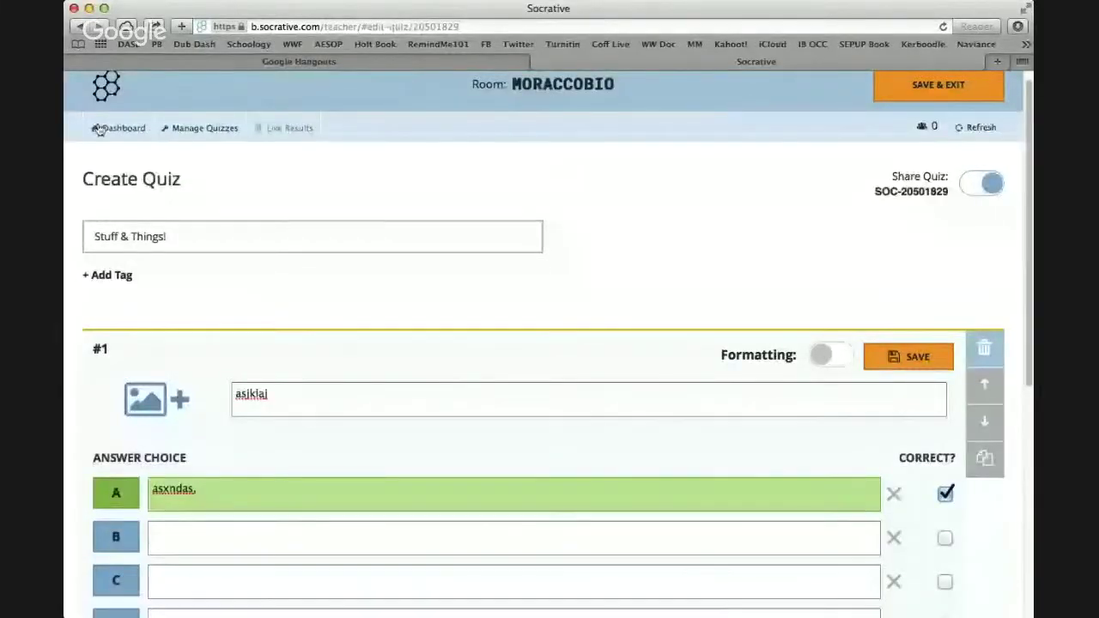
pyautogui.click(125, 127)
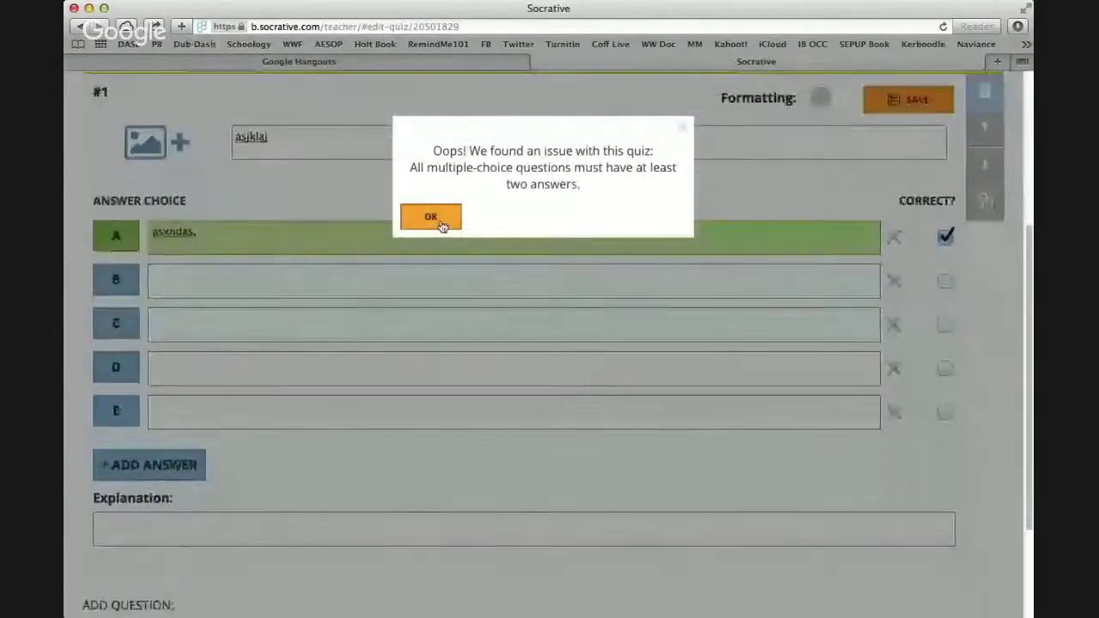